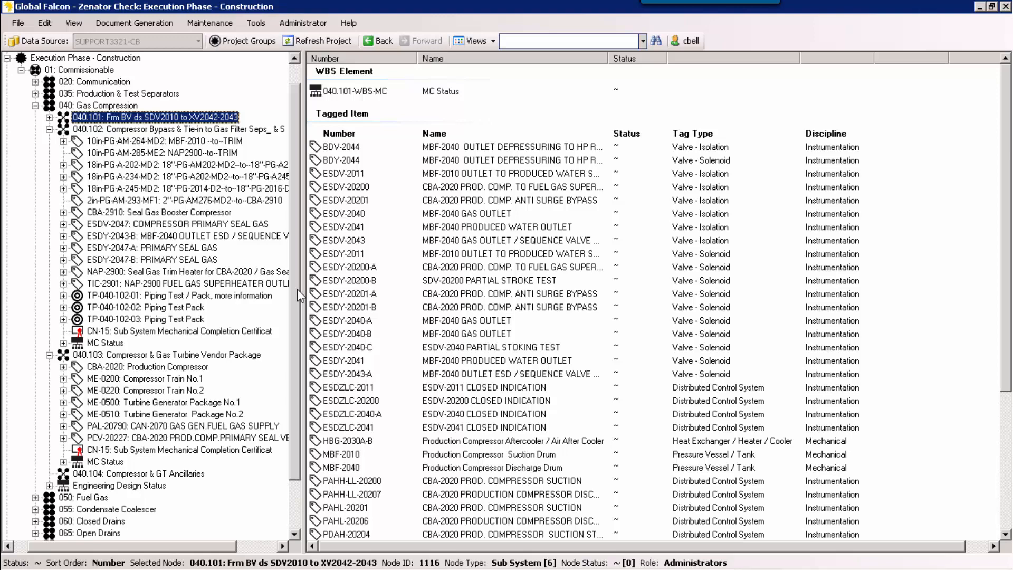
# Step: Open the document templates list and filter it by the template type Certificates and Notices
pyautogui.click(229, 25)
pyautogui.click(231, 70)
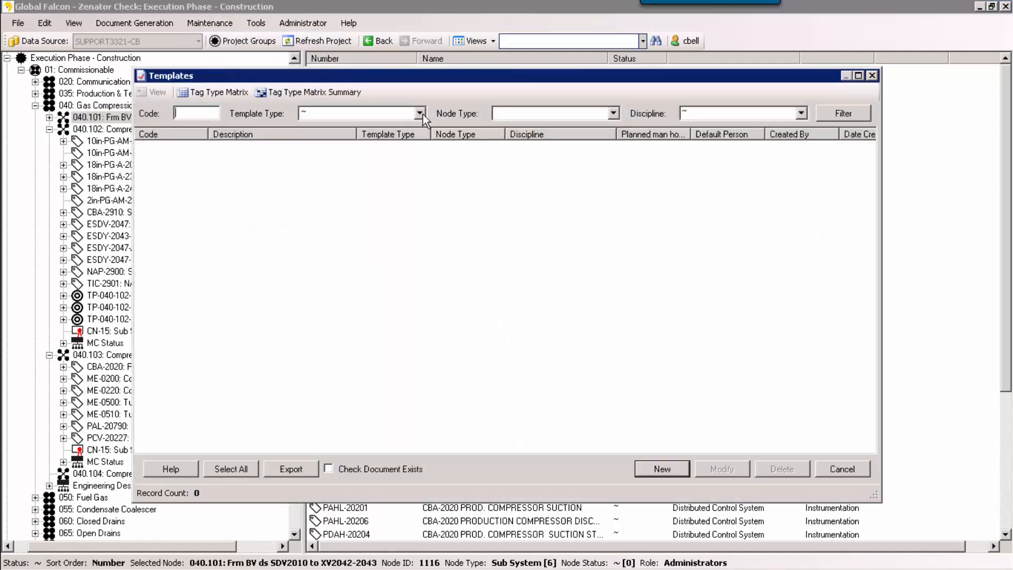
pyautogui.click(420, 113)
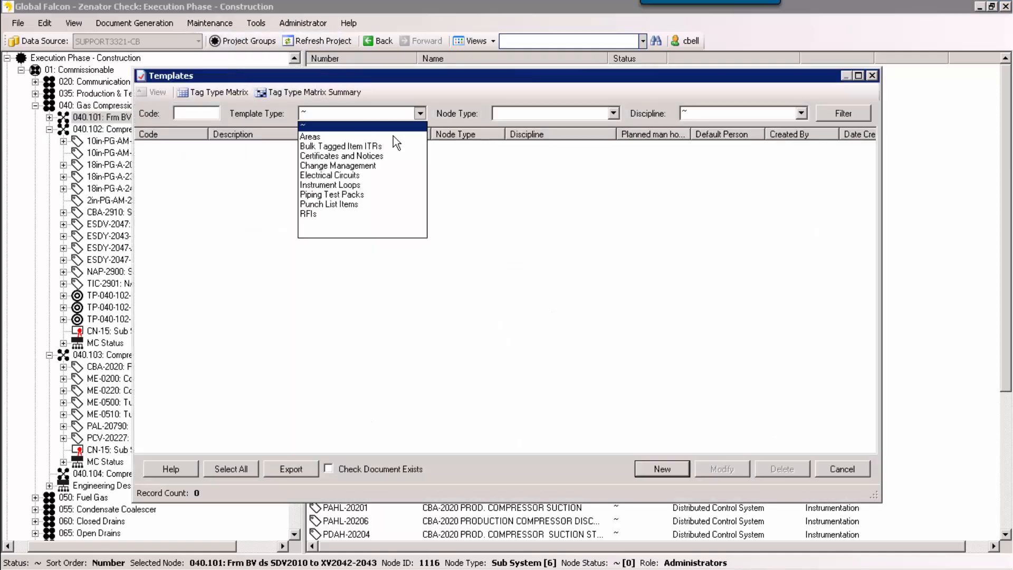
pyautogui.click(366, 156)
pyautogui.click(844, 115)
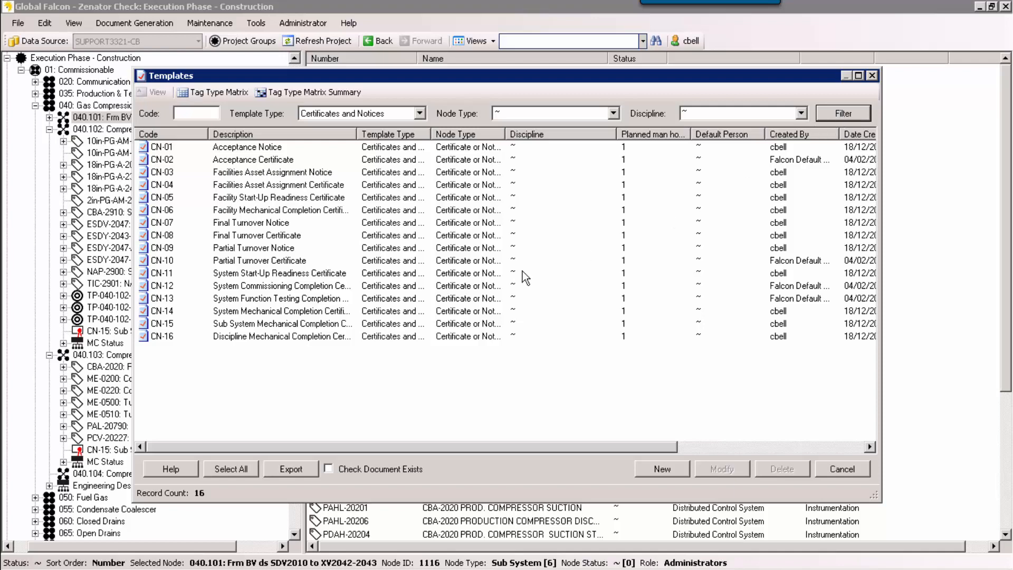
# Step: View the Word document of template CN-15 Sub System Mechanical Completion Certificate, and close it and the templates list without changes
pyautogui.click(272, 324)
pyautogui.click(722, 471)
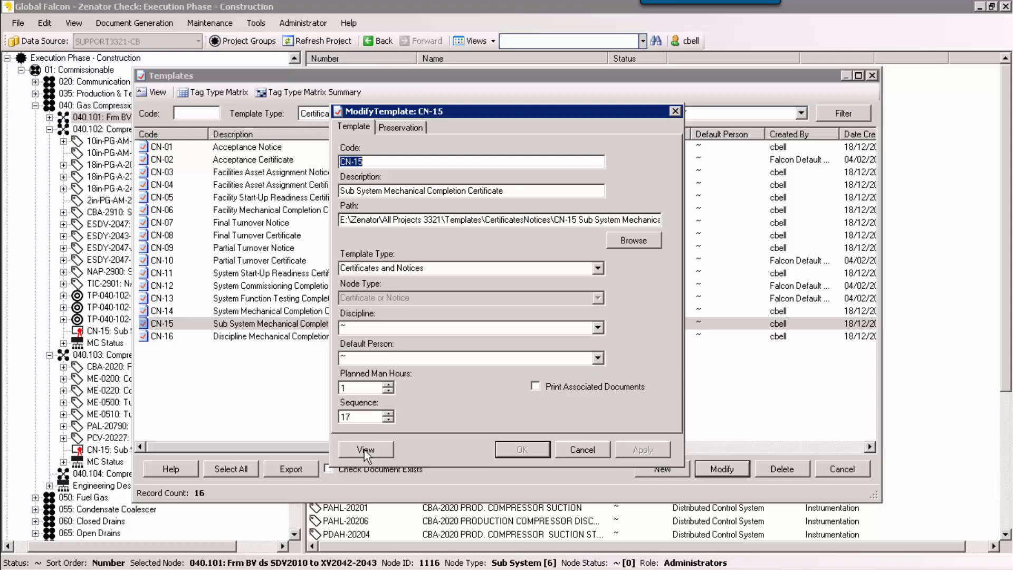
pyautogui.click(364, 449)
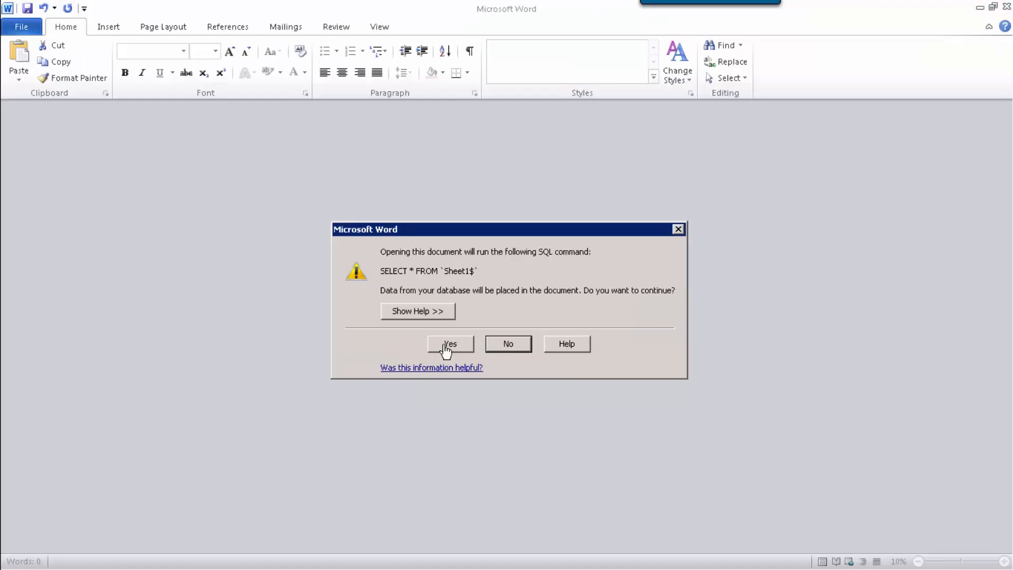
pyautogui.click(450, 344)
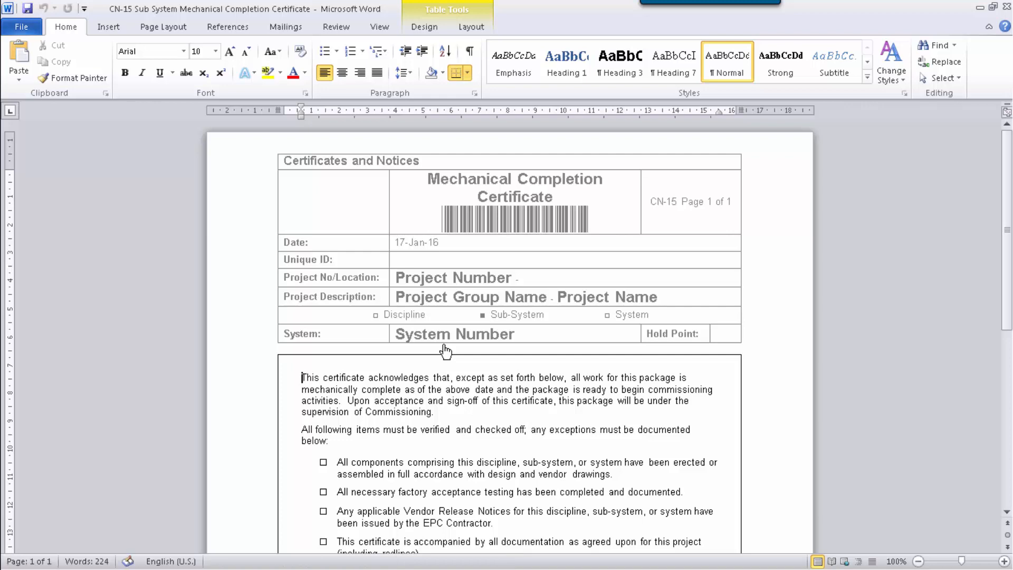
pyautogui.click(1007, 9)
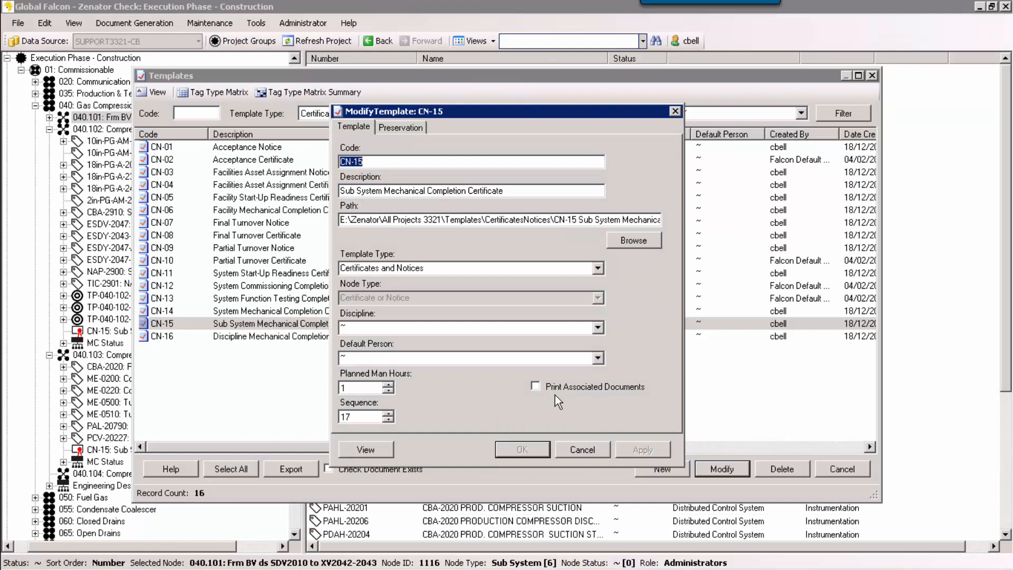
pyautogui.click(582, 449)
pyautogui.click(872, 76)
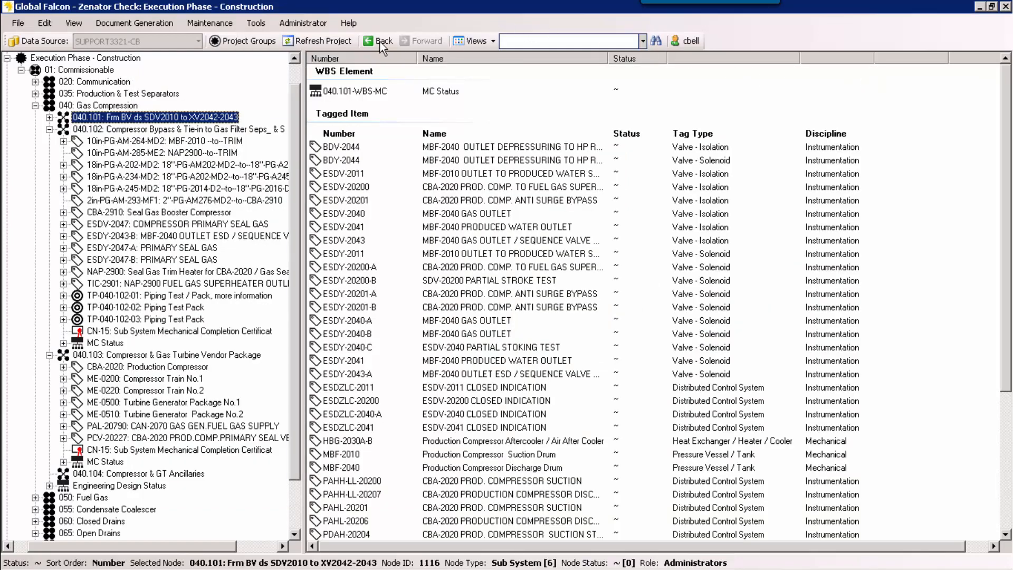
# Step: Examine the Certificate Category lookup table sorted by sequence in ascending and descending order, and close it
pyautogui.click(311, 21)
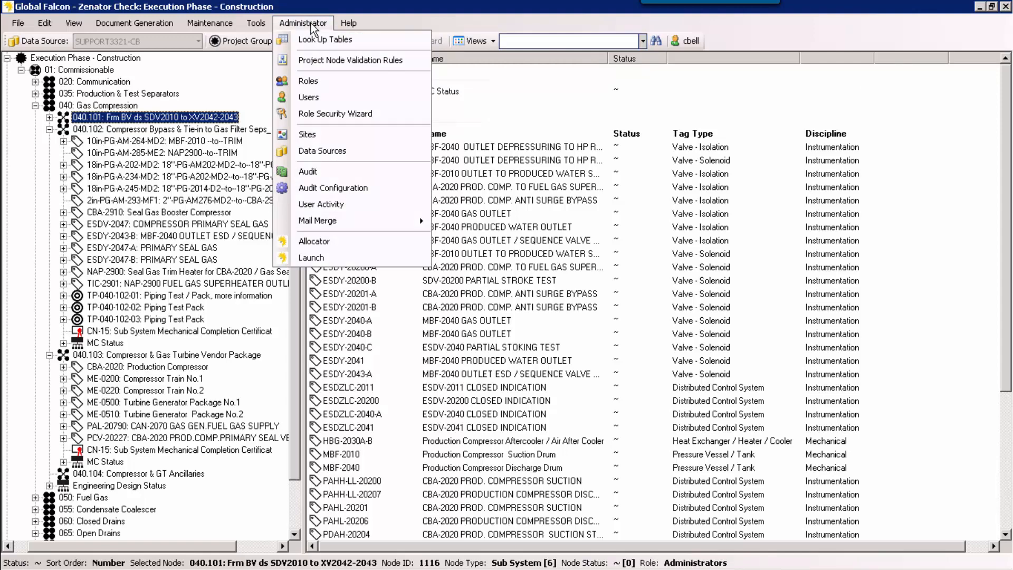
pyautogui.click(313, 40)
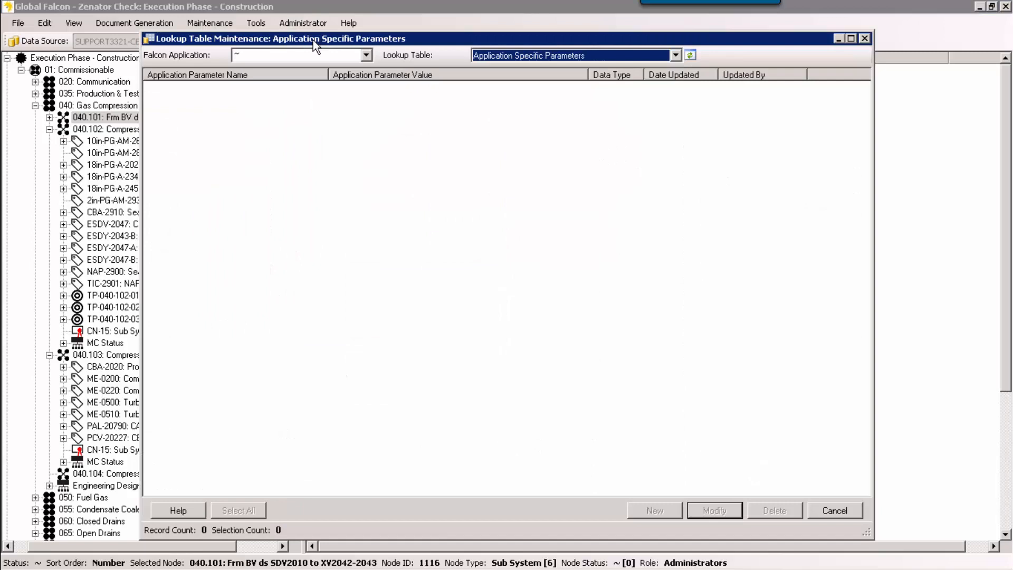
pyautogui.click(508, 55)
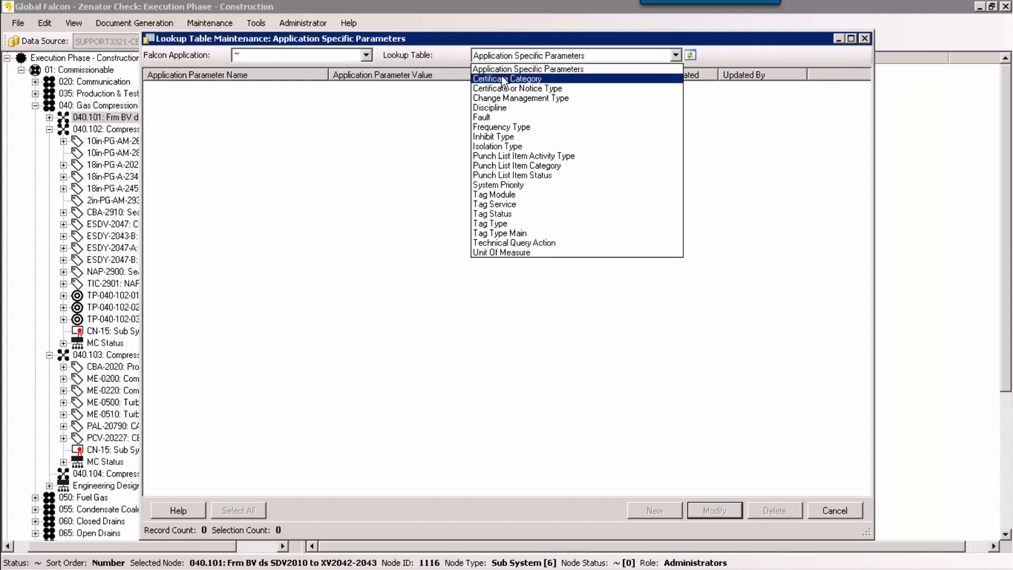
pyautogui.click(503, 79)
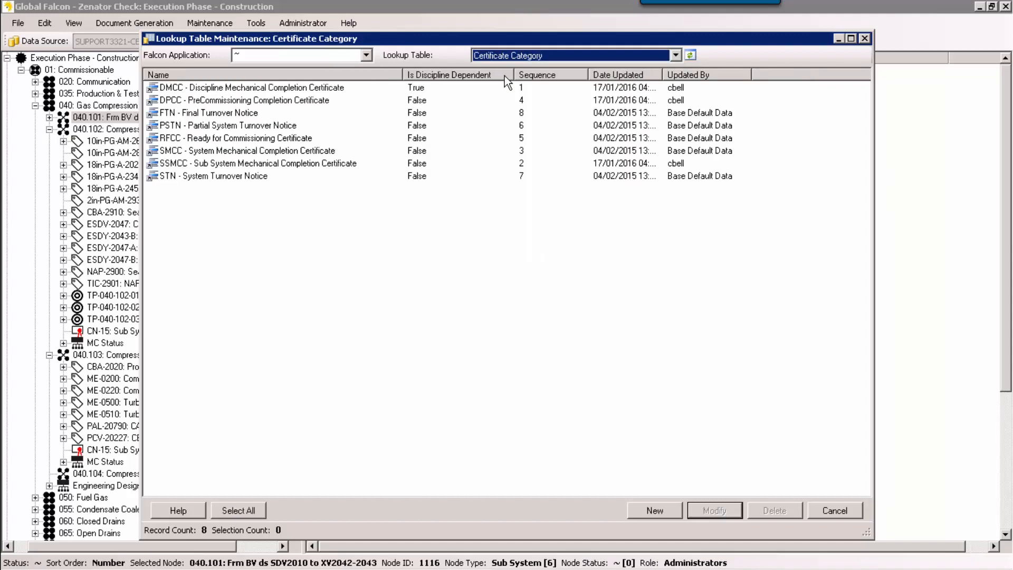
pyautogui.click(528, 75)
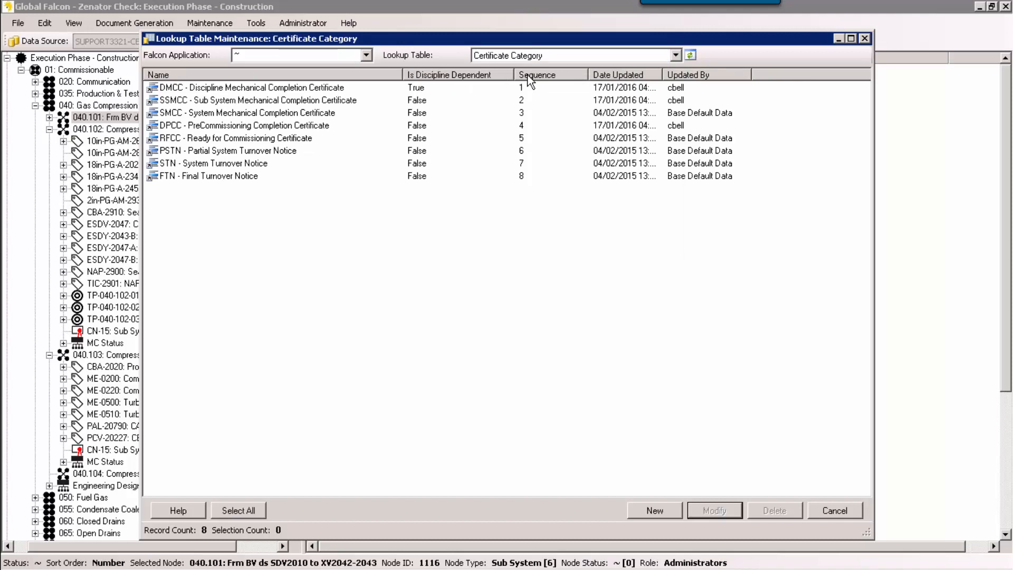
pyautogui.click(528, 75)
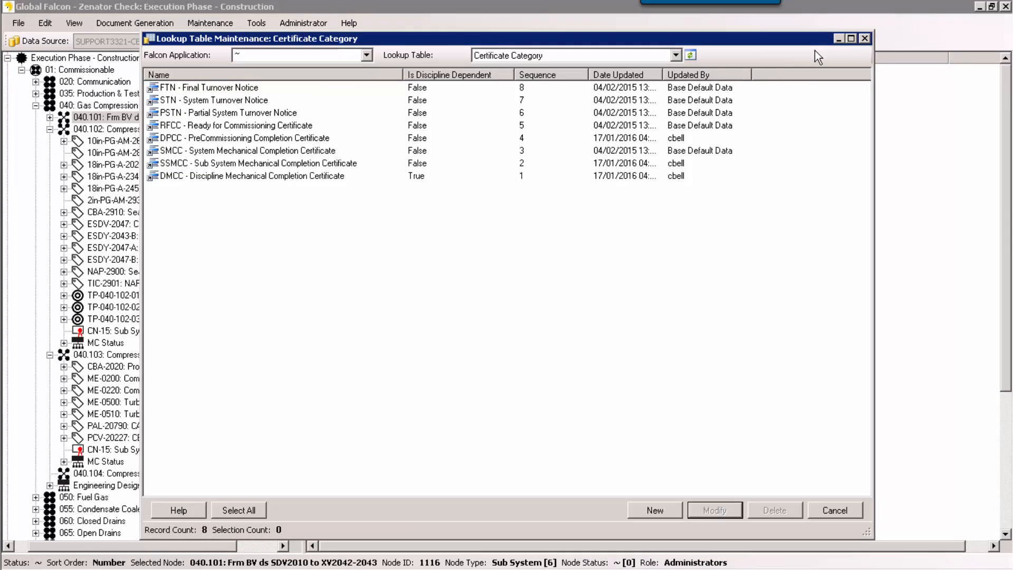
pyautogui.click(865, 39)
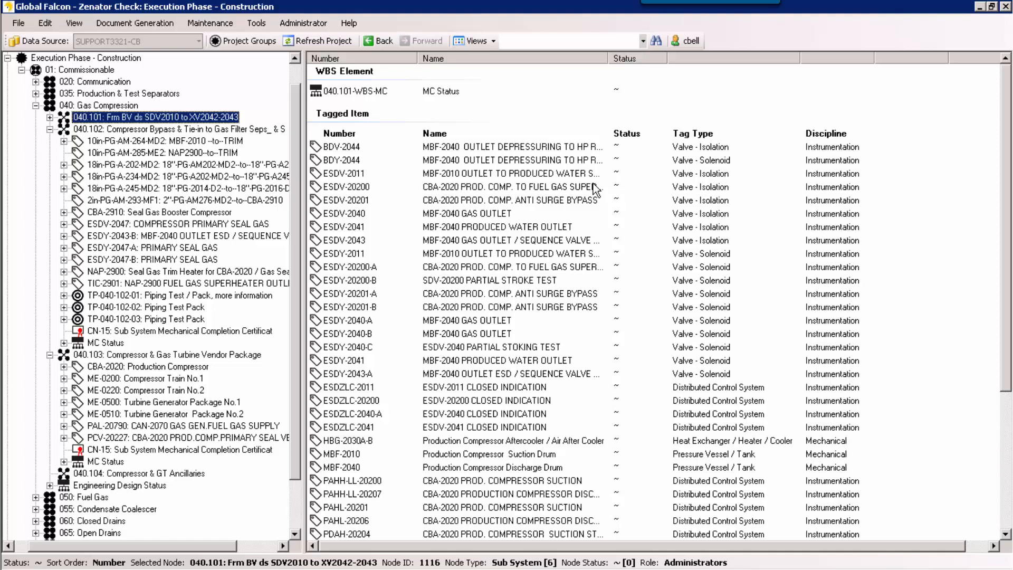
# Step: Review the templates filtered by type Tagged Item ITRs, node type A ITR and discipline Mechanical, and close the list
pyautogui.click(207, 23)
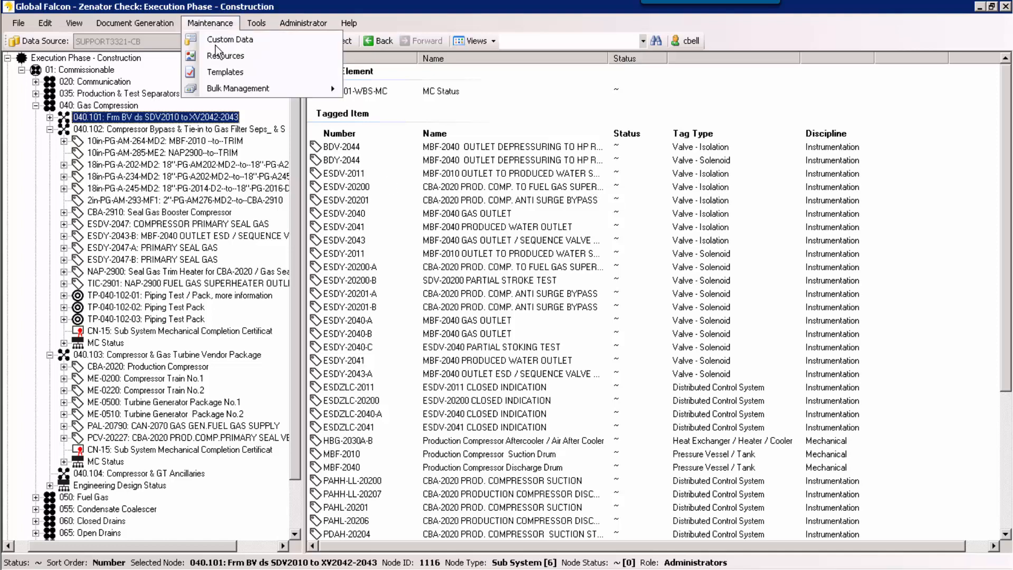
pyautogui.click(221, 74)
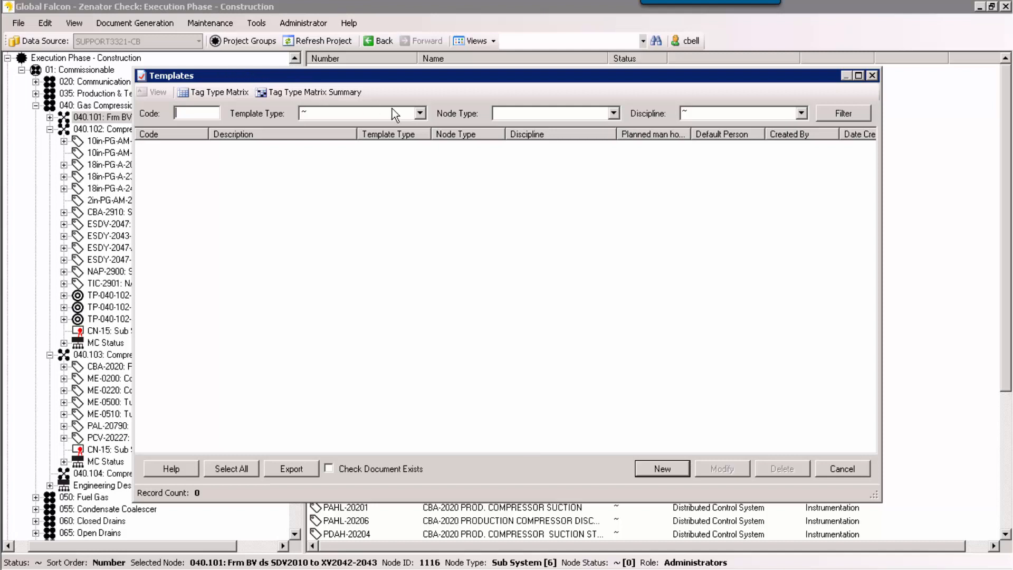
pyautogui.click(420, 113)
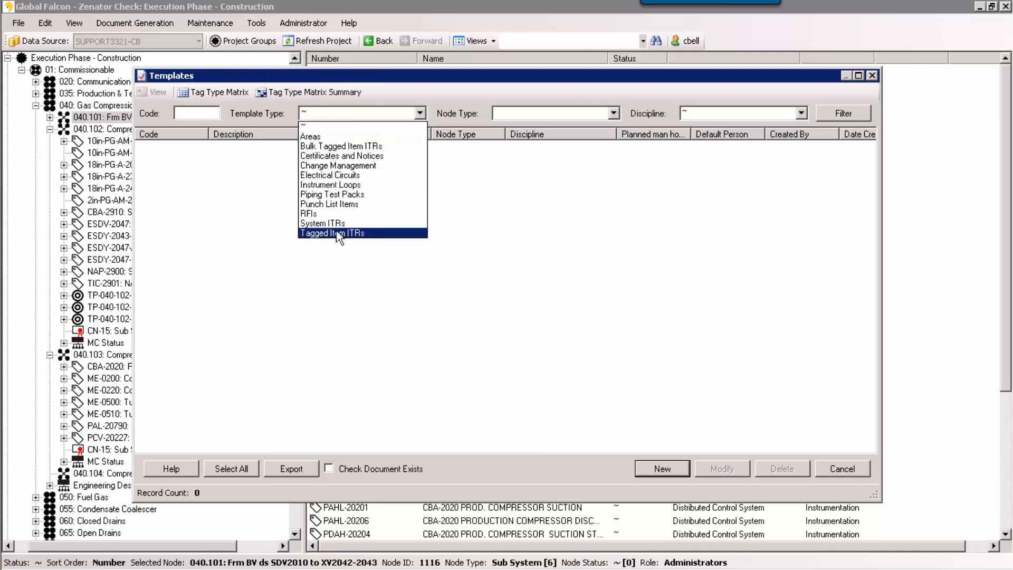
pyautogui.press('Return')
pyautogui.click(610, 115)
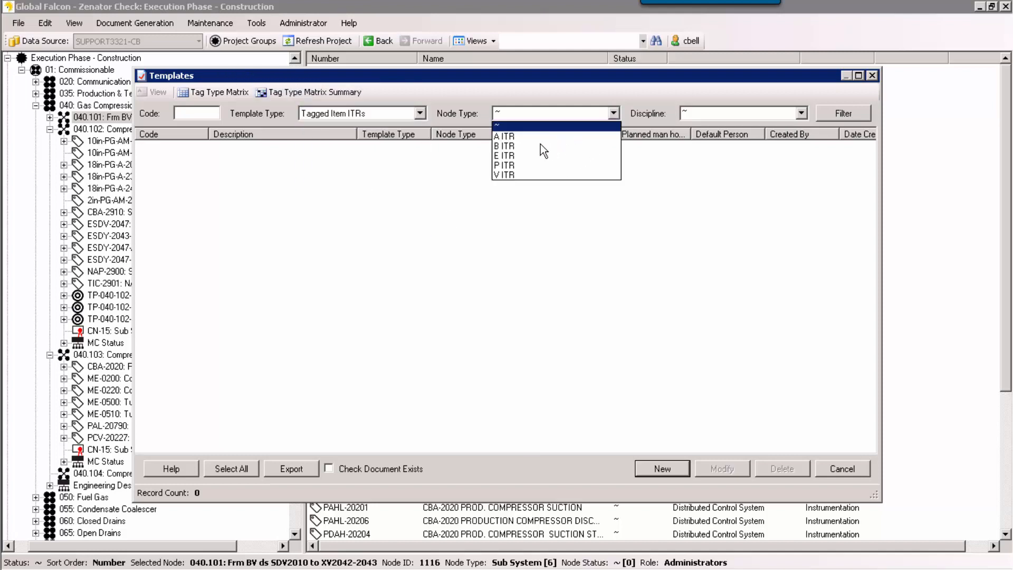
pyautogui.press('Return')
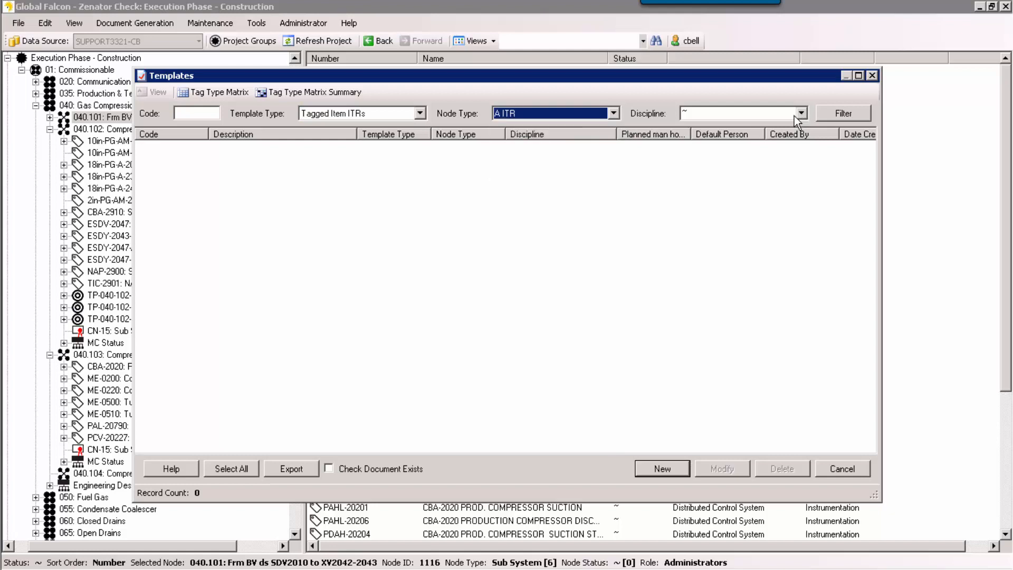
pyautogui.click(800, 114)
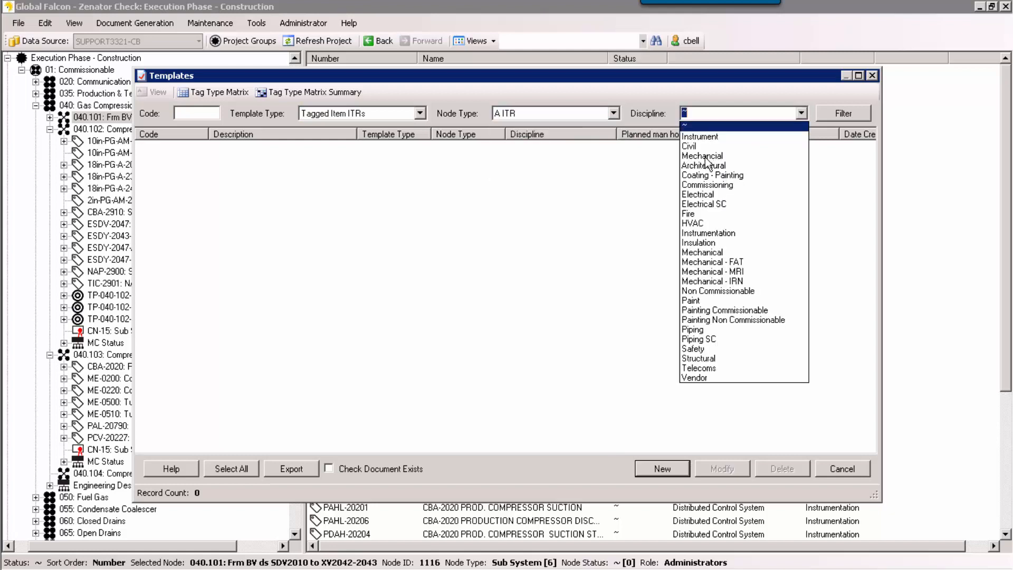
pyautogui.click(703, 252)
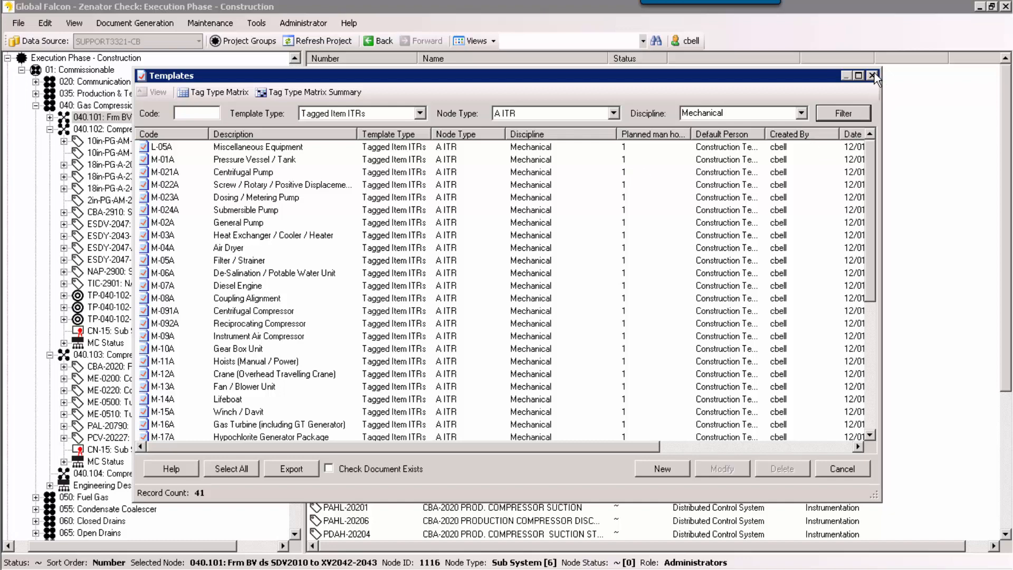
pyautogui.press('Escape')
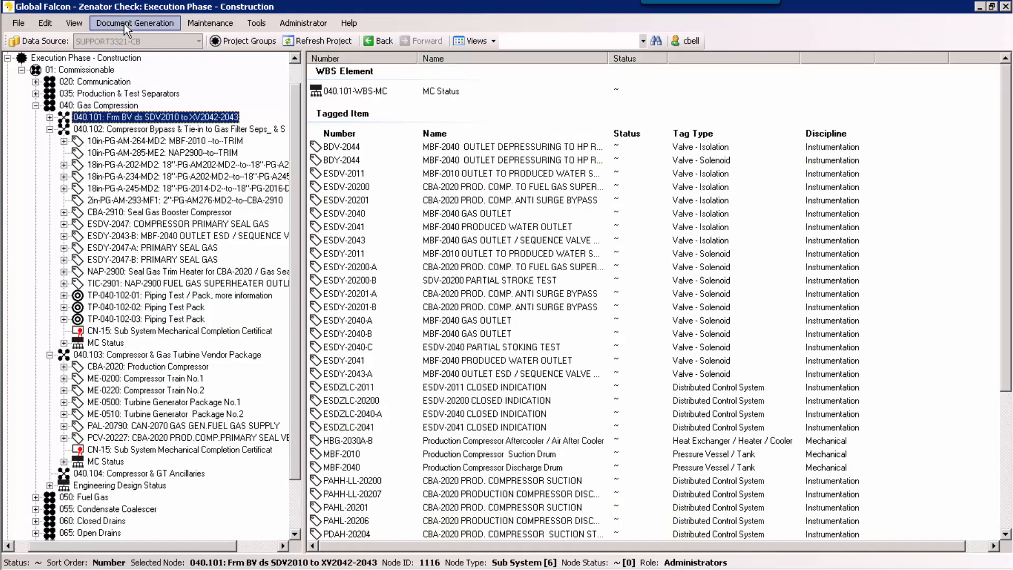
# Step: Examine the ITR templates assigned to tag types in the Tag Type Matrix, and close it unchanged
pyautogui.click(123, 26)
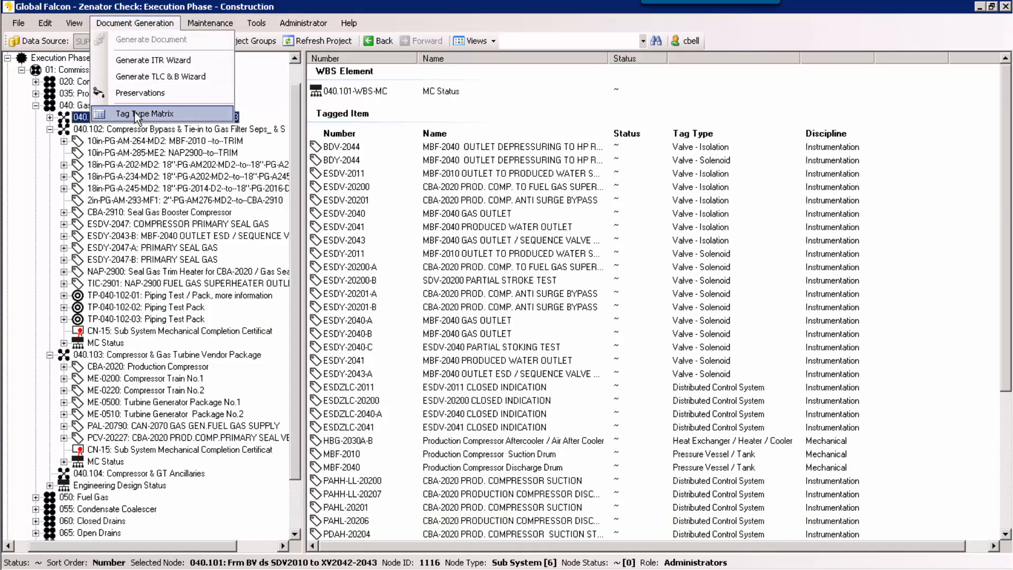
pyautogui.click(135, 114)
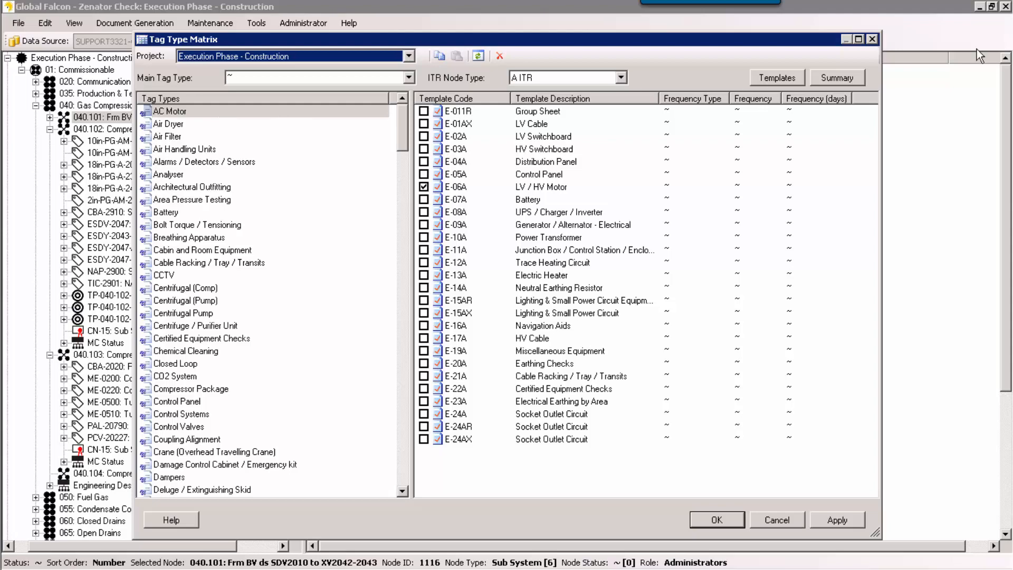
pyautogui.click(873, 40)
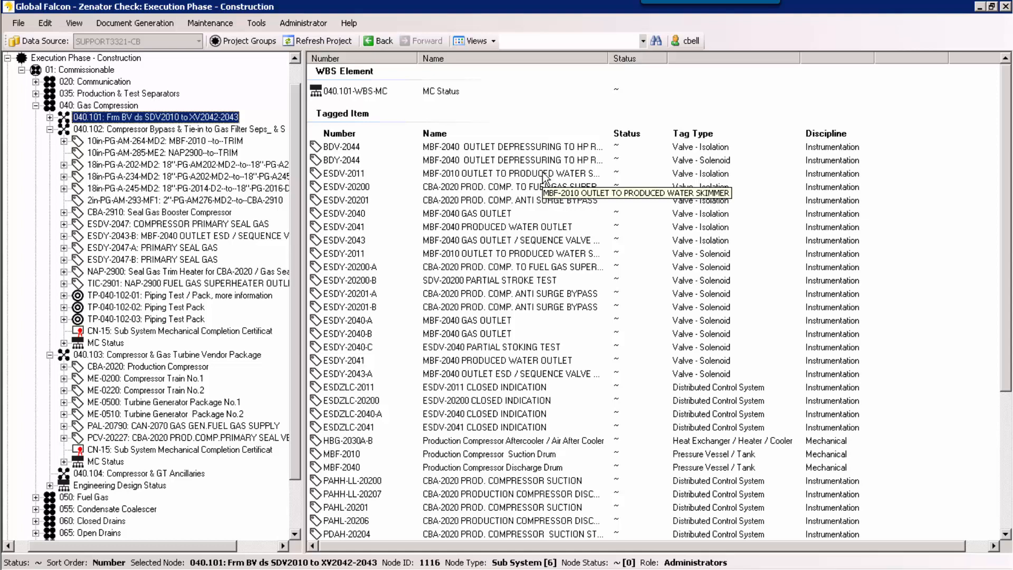
# Step: Walk through the ITR generation wizard with node type A ITR and system 040 Gas Compression up to the sub systems, and close it without generating
pyautogui.click(151, 24)
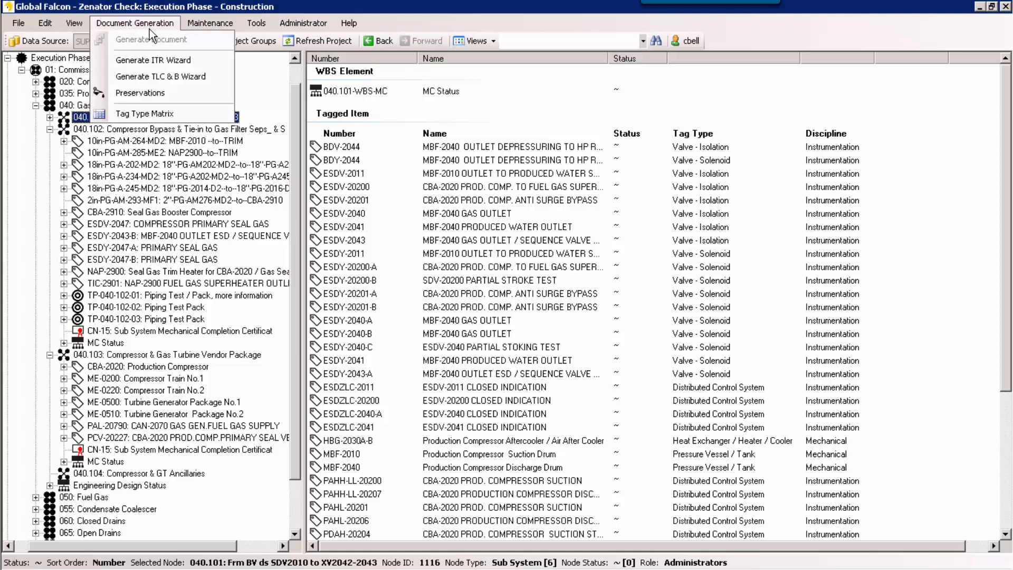
pyautogui.click(150, 62)
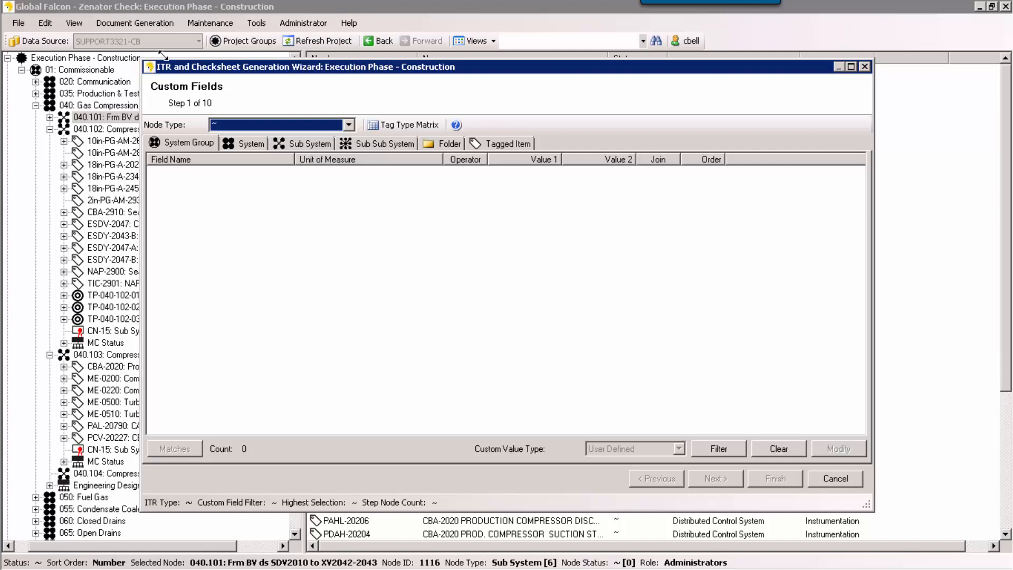
pyautogui.click(345, 127)
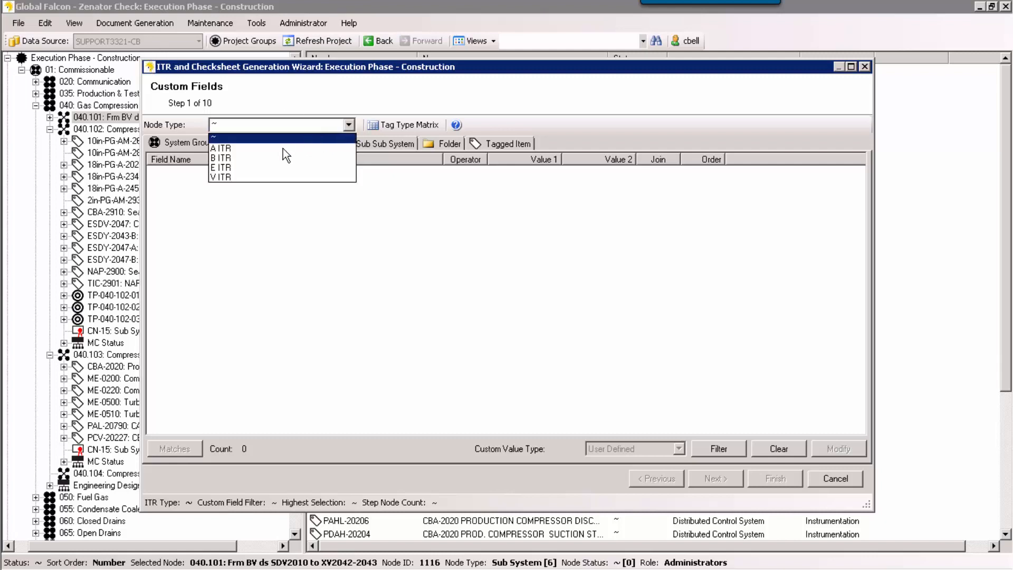
pyautogui.click(283, 150)
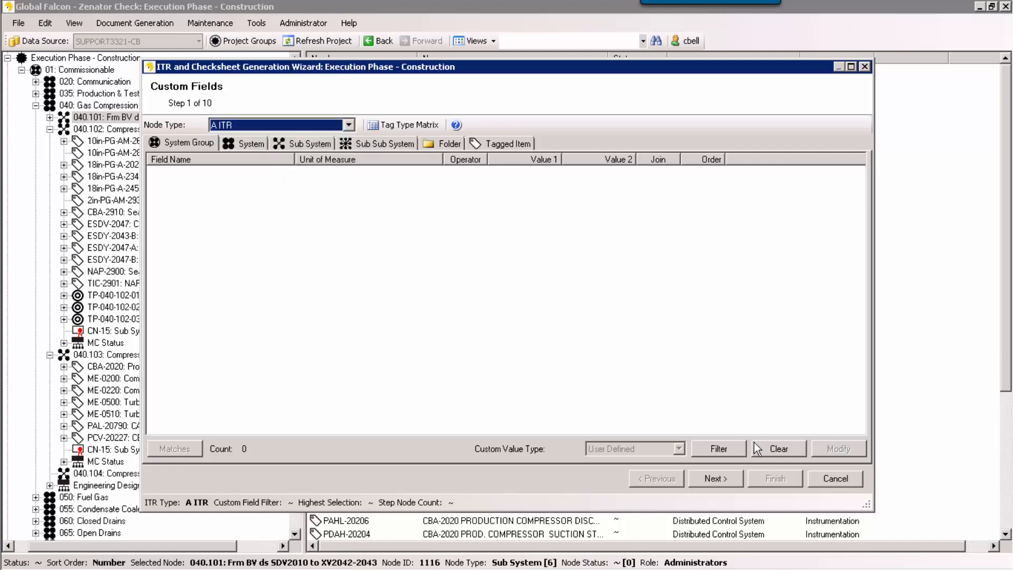
pyautogui.click(726, 481)
pyautogui.click(727, 481)
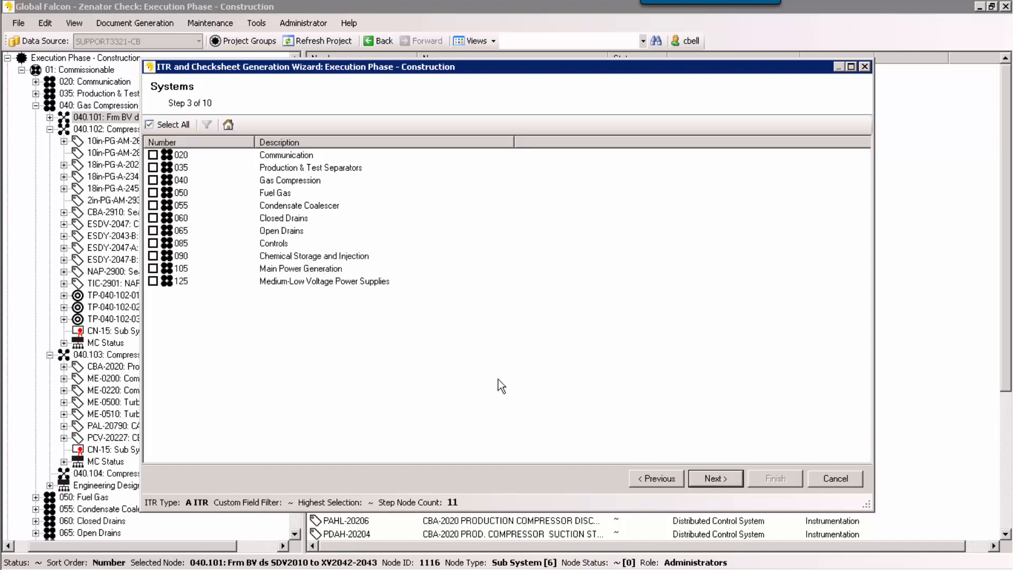
pyautogui.click(155, 181)
pyautogui.click(708, 483)
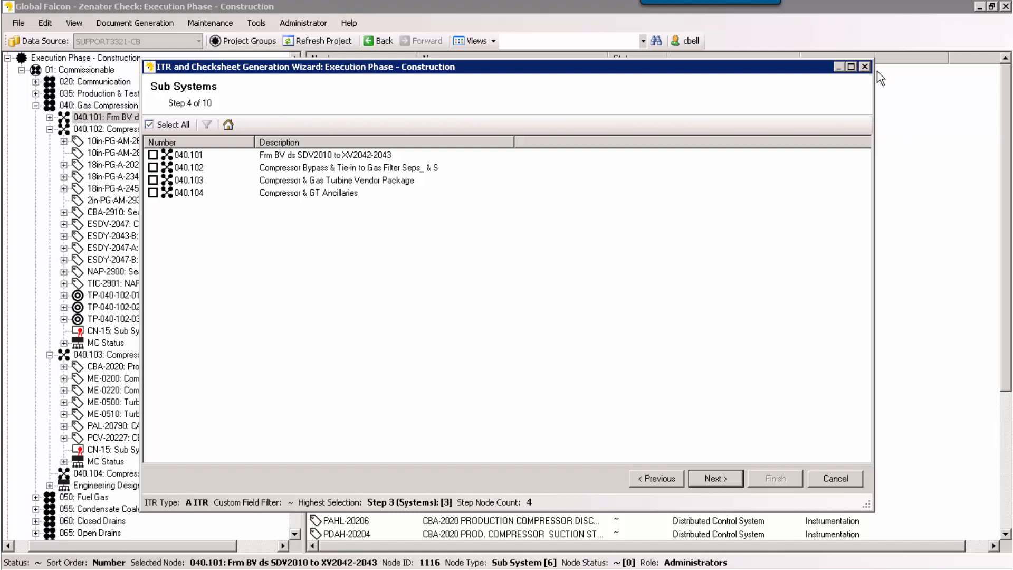
pyautogui.click(864, 66)
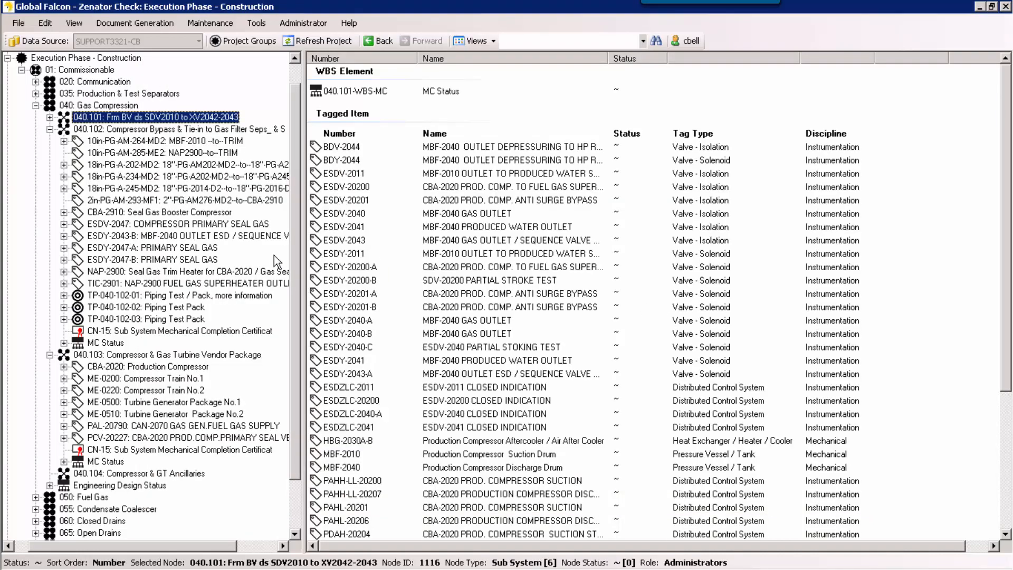
# Step: Expand tagged items 18in-PG-A-202-MD2, 18in-PG-A-234-MD2 and 18in-PG-A-245-MD2 under sub system 040.102 to view their punch list items
pyautogui.click(64, 164)
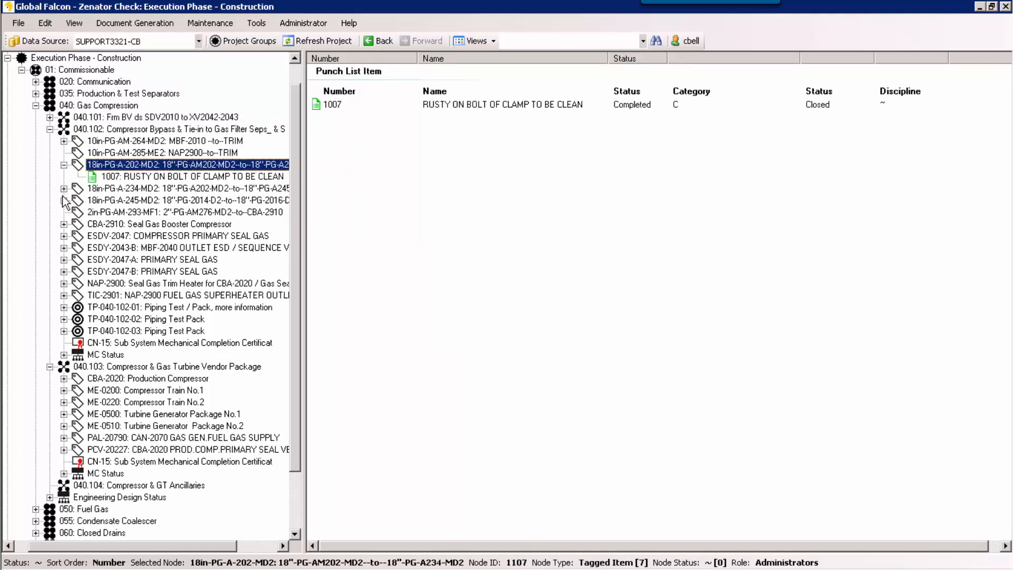
pyautogui.click(63, 189)
pyautogui.click(64, 213)
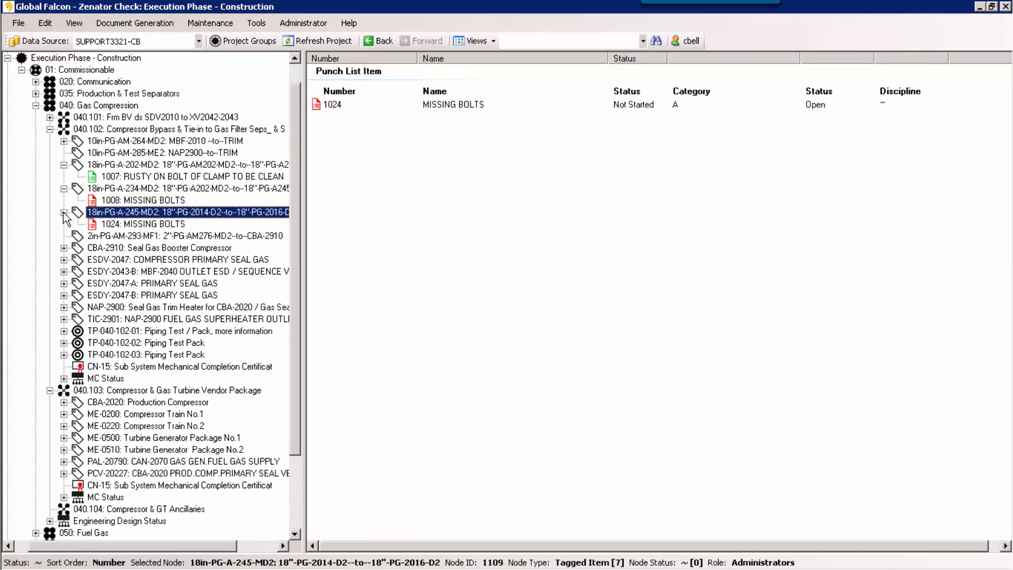
# Step: Expand tagged item CBA-2910 Seal Gas Booster Compressor and view its ITRs and the checksheet document under A ITR M-091A
pyautogui.click(64, 249)
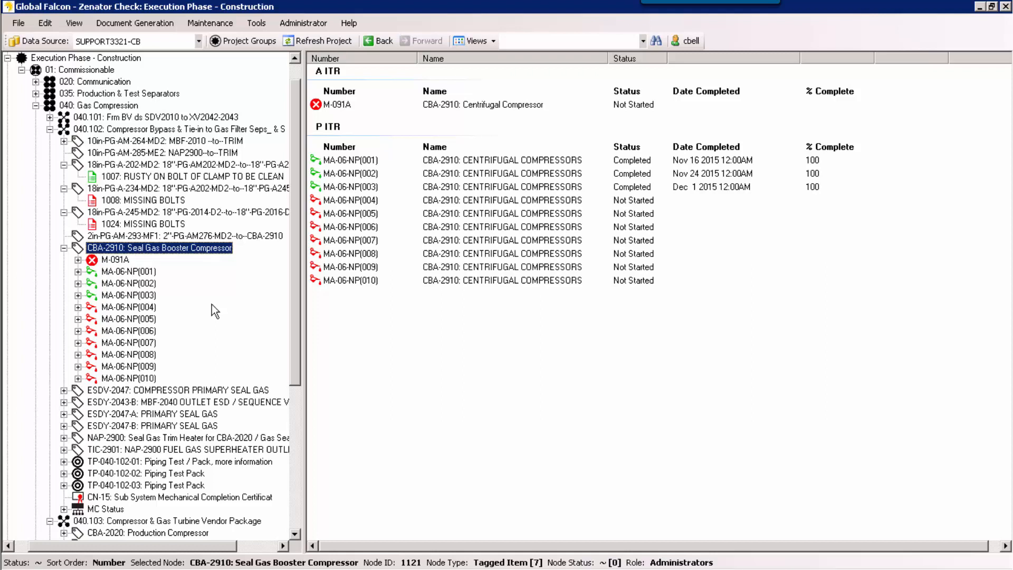
pyautogui.click(113, 261)
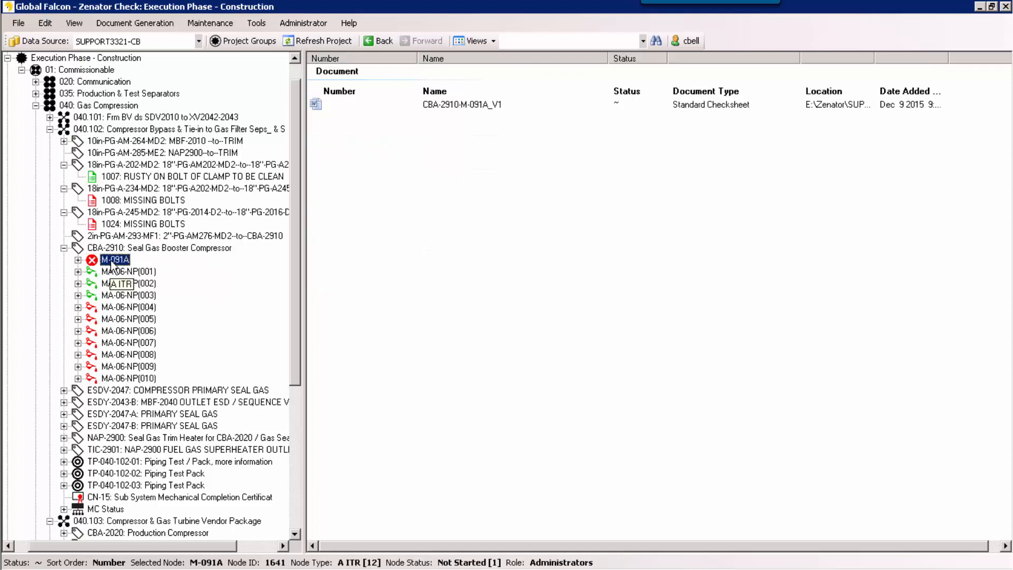
pyautogui.click(108, 248)
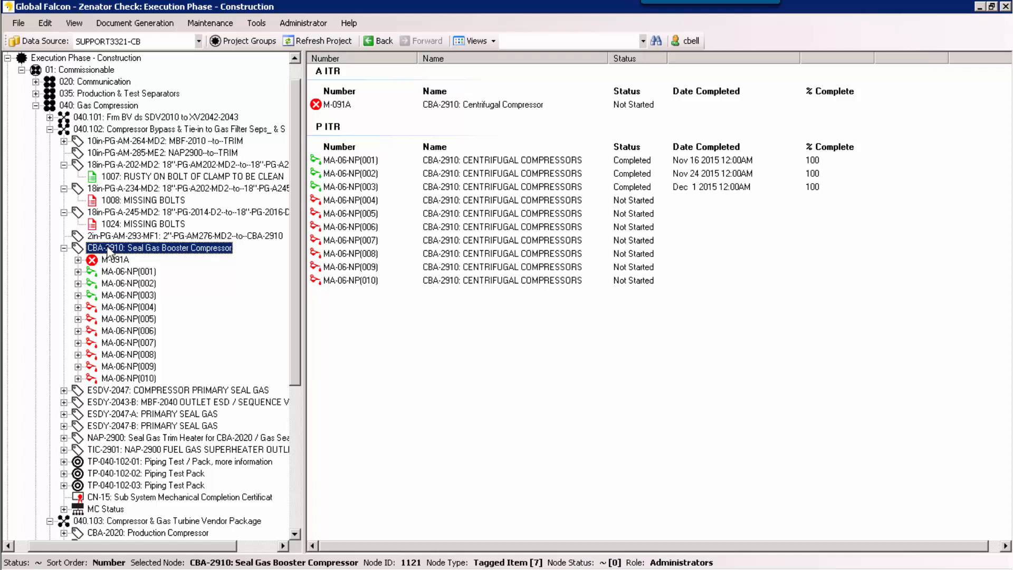
# Step: Change the description of piping test pack TP-040-102-01 to "Piping Test Pack" and save it
pyautogui.doubleClick(110, 462)
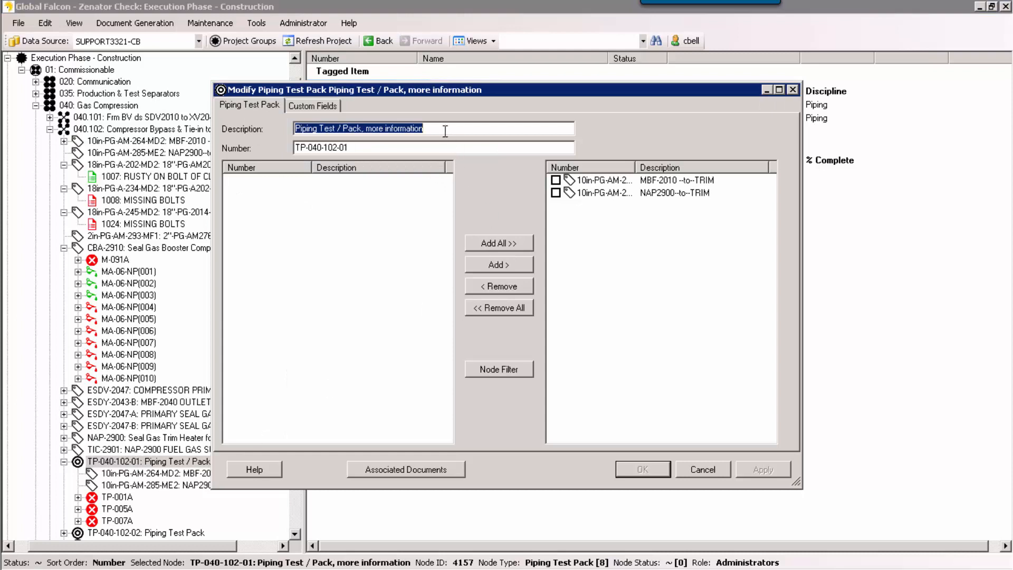
pyautogui.moveTo(423, 129); pyautogui.dragTo(362, 127)
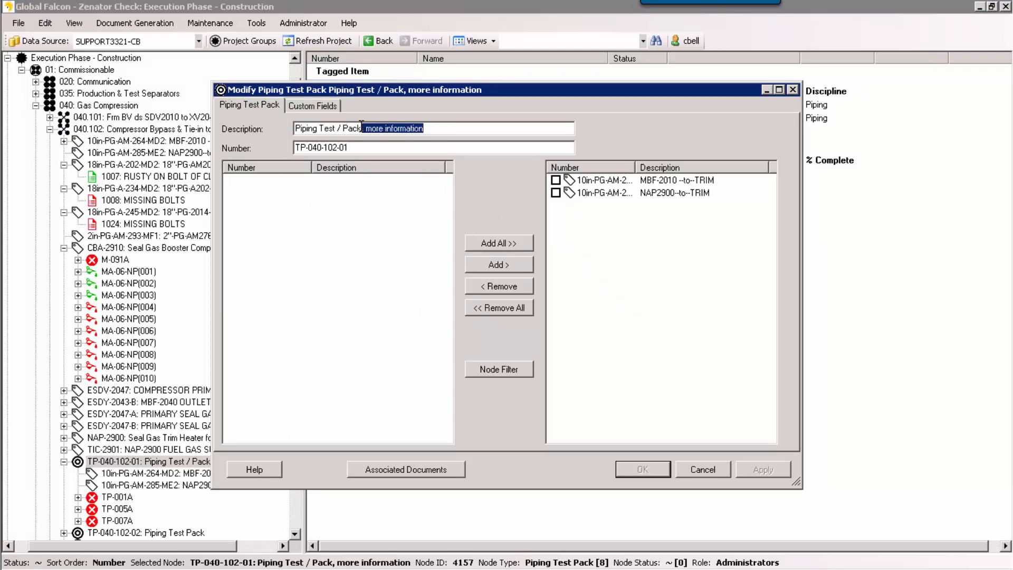
pyautogui.press('BackSpace')
pyautogui.press('Left')
pyautogui.press('Left')
pyautogui.press('Left')
pyautogui.press('Left')
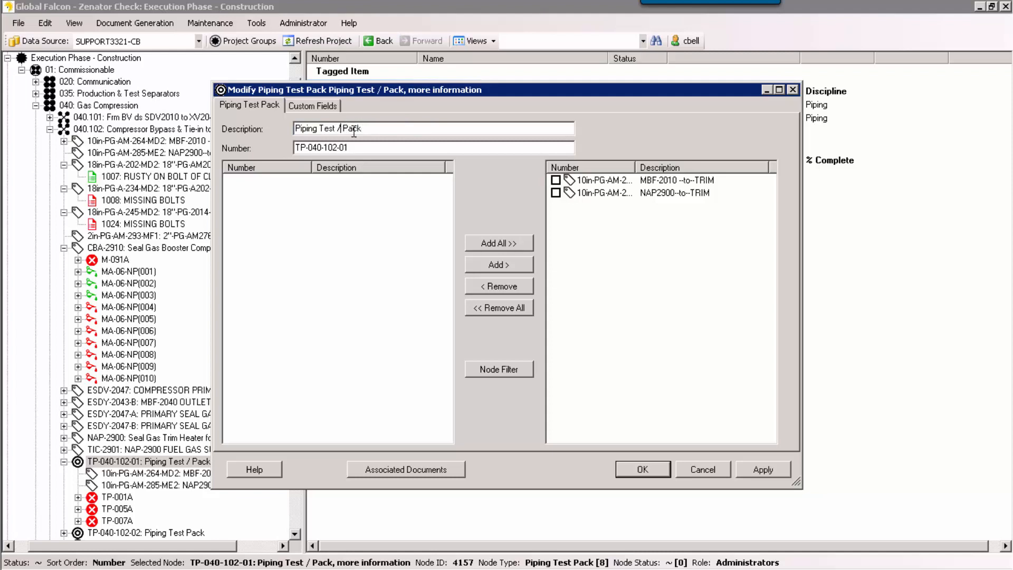
pyautogui.press('BackSpace')
pyautogui.press('BackSpace')
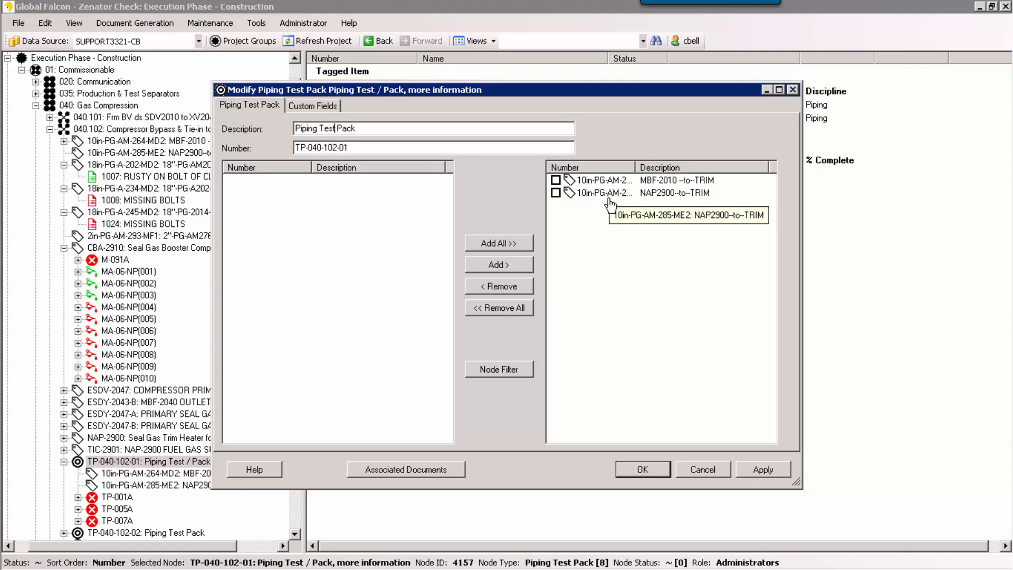
pyautogui.click(635, 467)
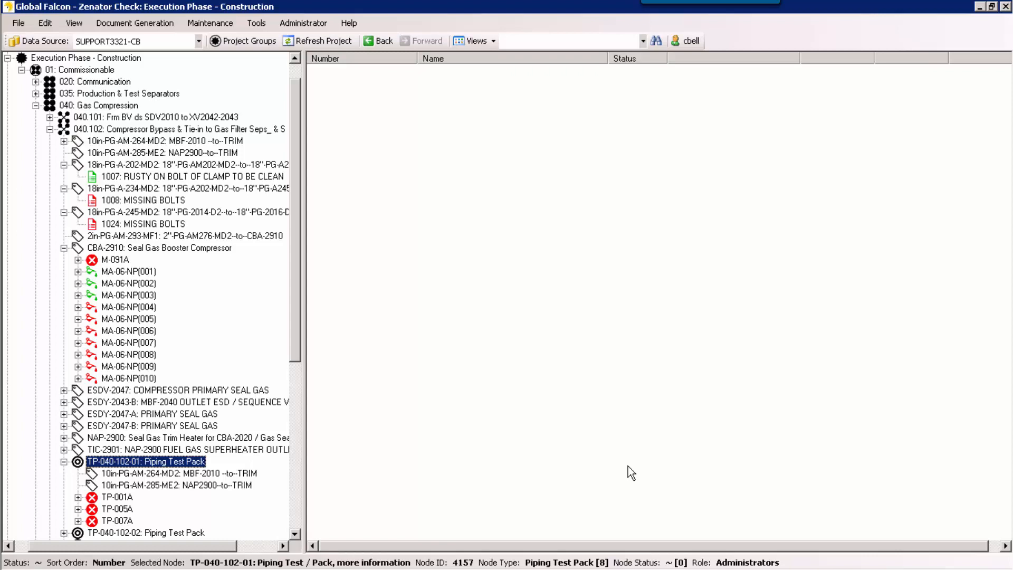
# Step: Walk through the TLC & B generation wizard with parent node type Piping Test Pack up to the test pack list, and cancel without generating
pyautogui.click(126, 23)
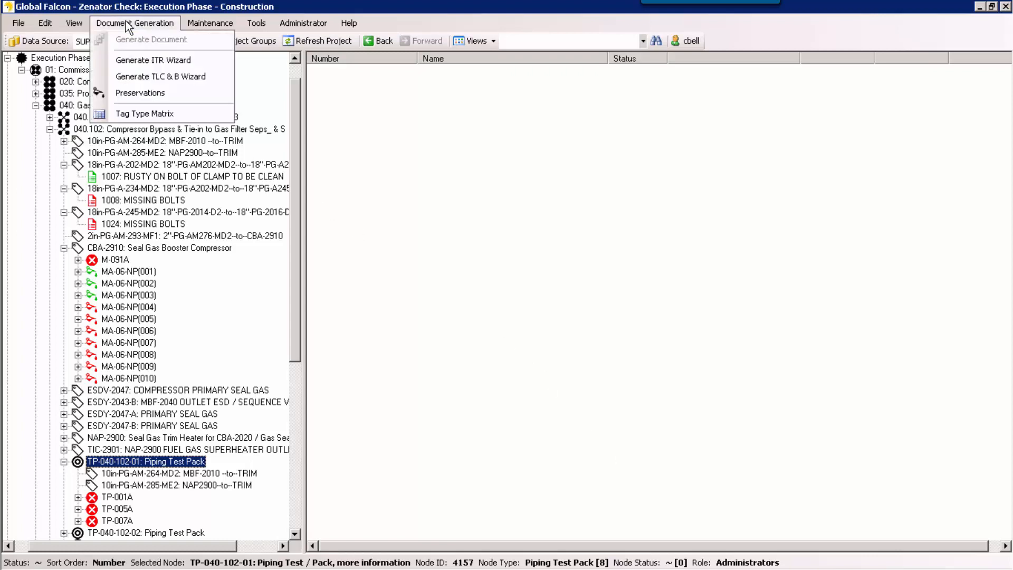
pyautogui.click(136, 77)
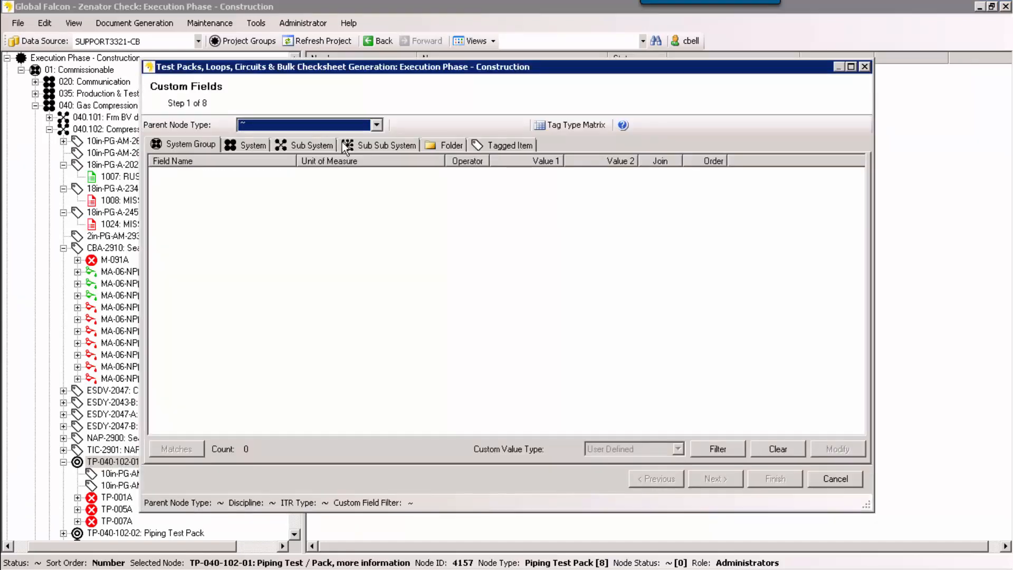
pyautogui.click(376, 125)
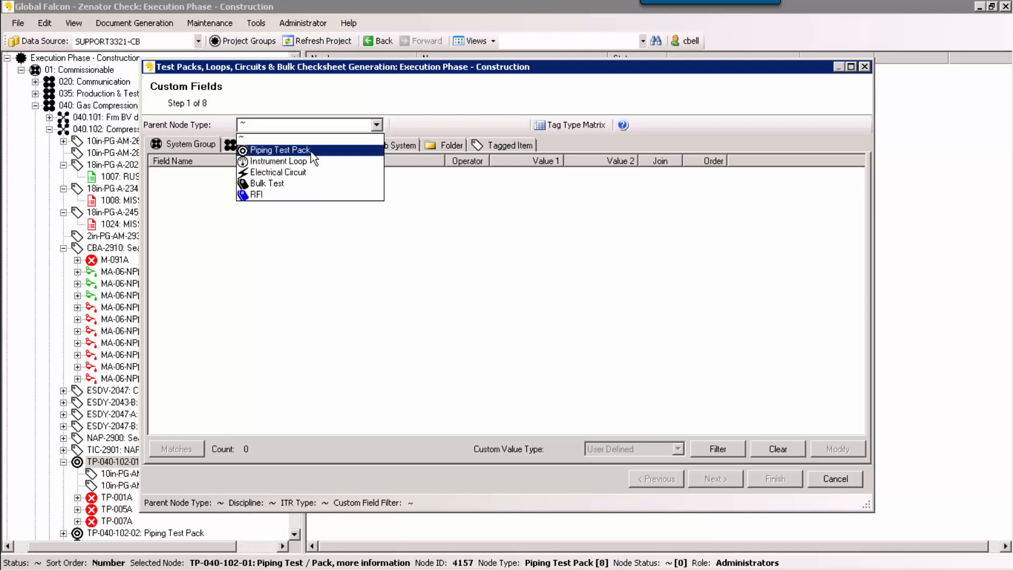
pyautogui.click(285, 150)
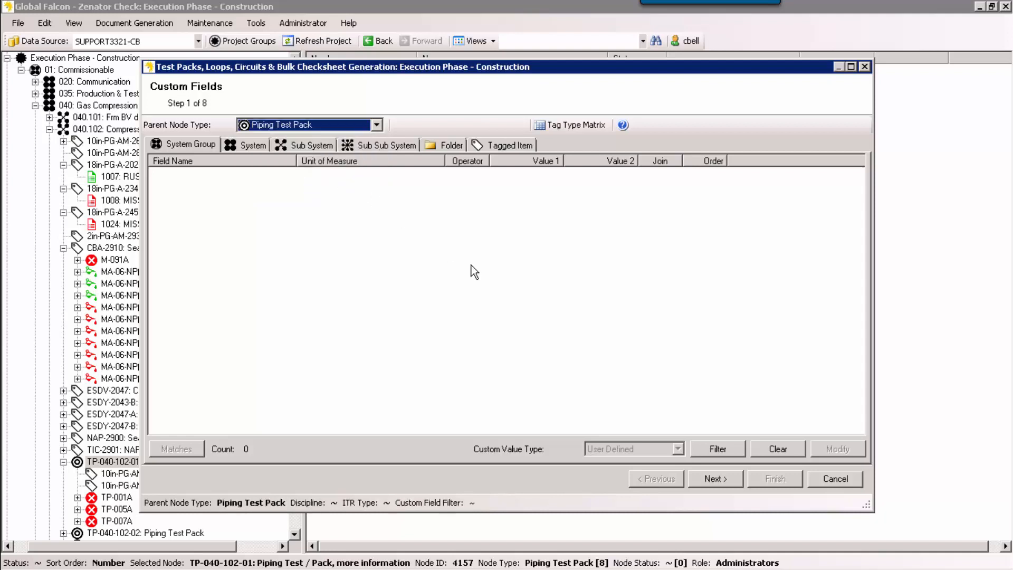
pyautogui.click(724, 482)
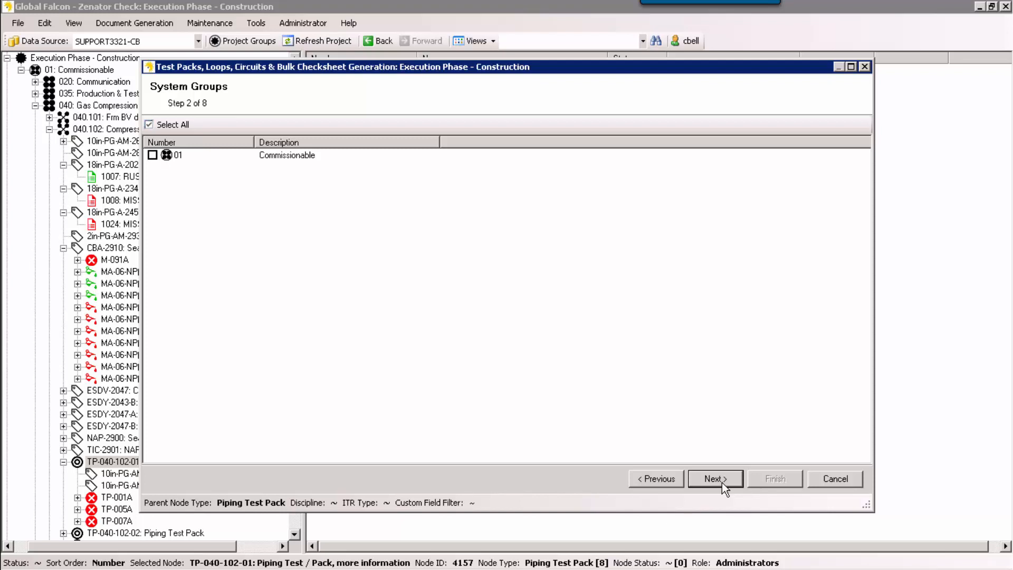
pyautogui.click(722, 482)
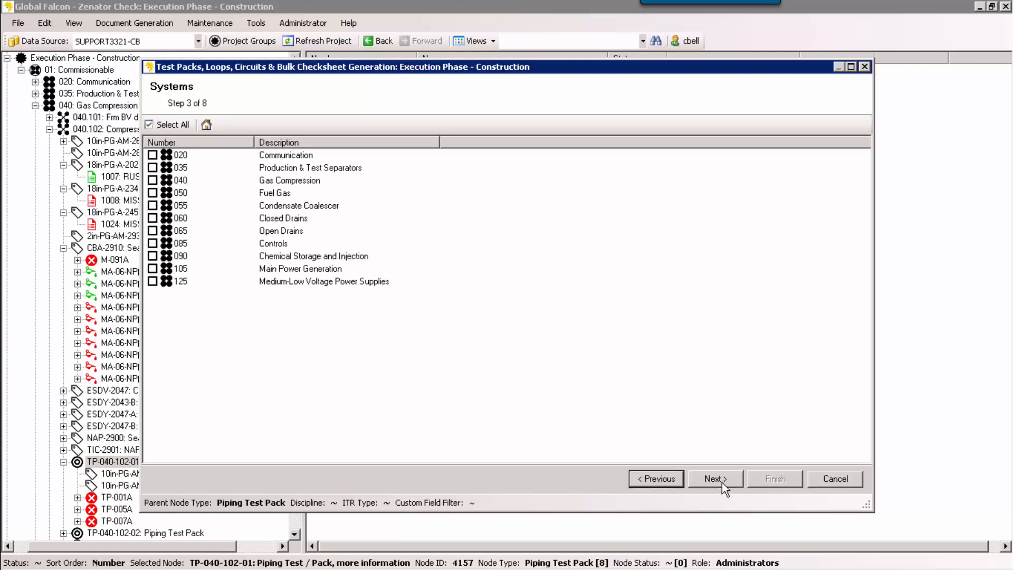
pyautogui.click(722, 482)
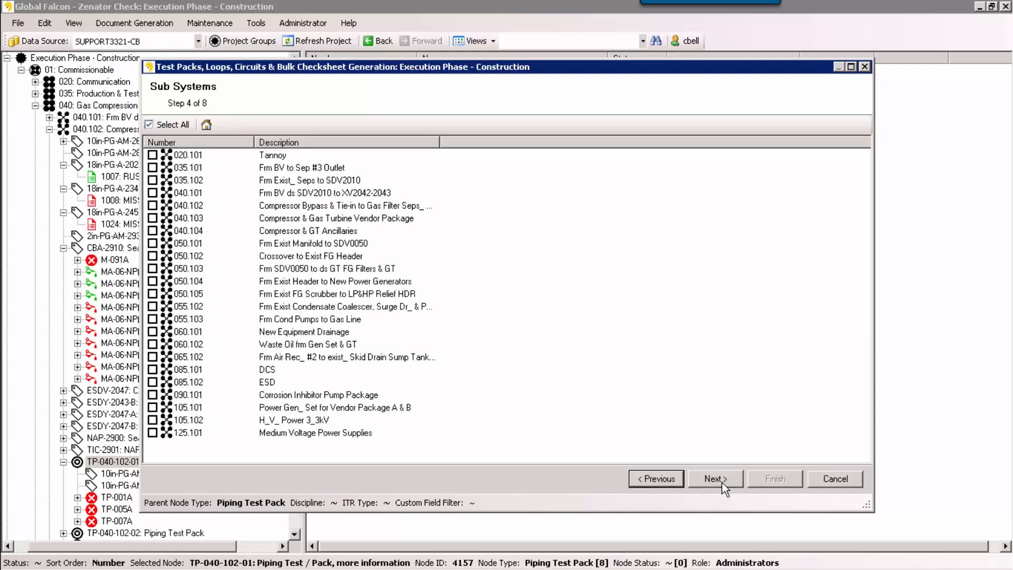
pyautogui.click(722, 483)
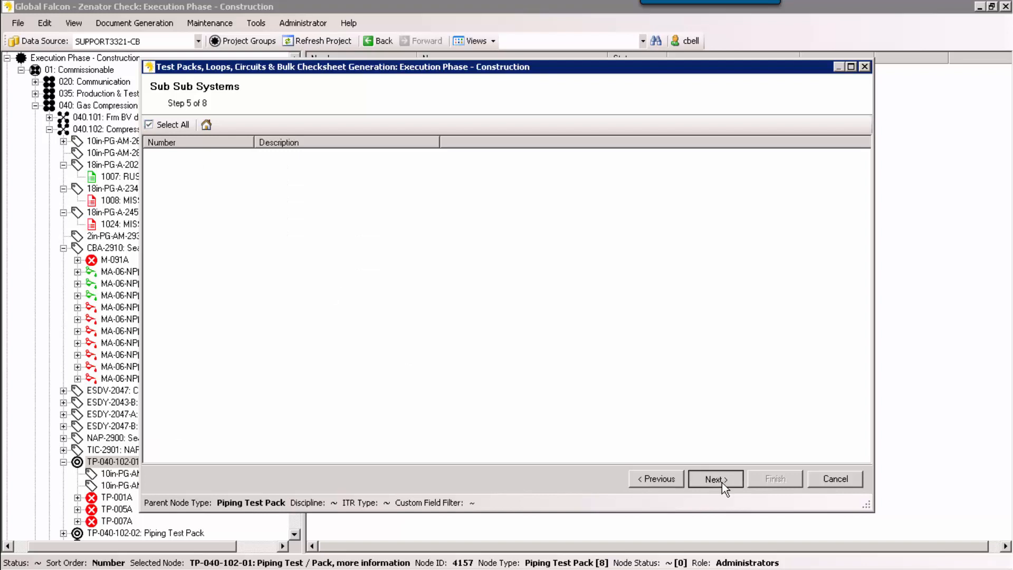
pyautogui.click(722, 483)
pyautogui.click(722, 483)
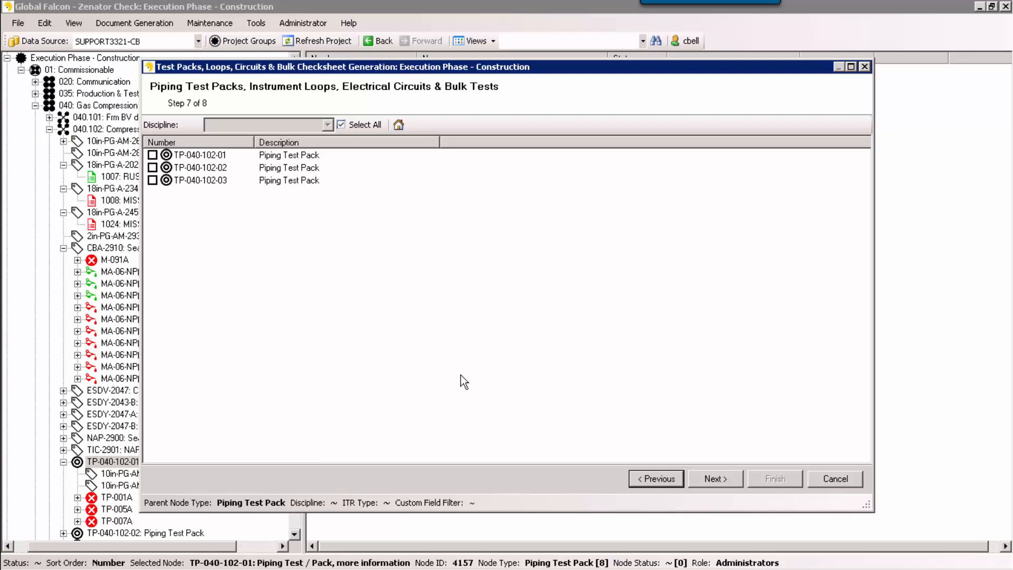
pyautogui.click(836, 478)
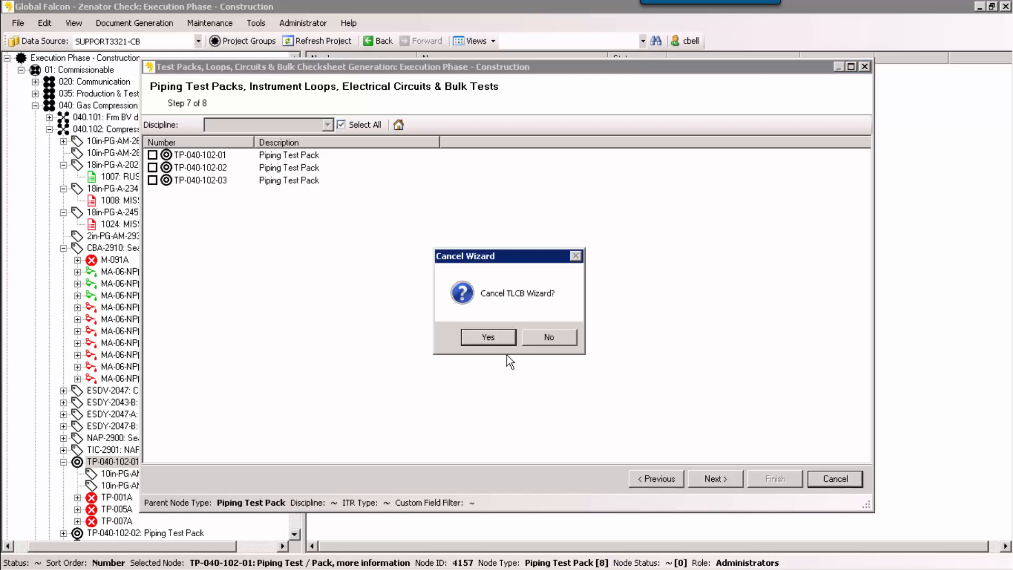
pyautogui.click(502, 337)
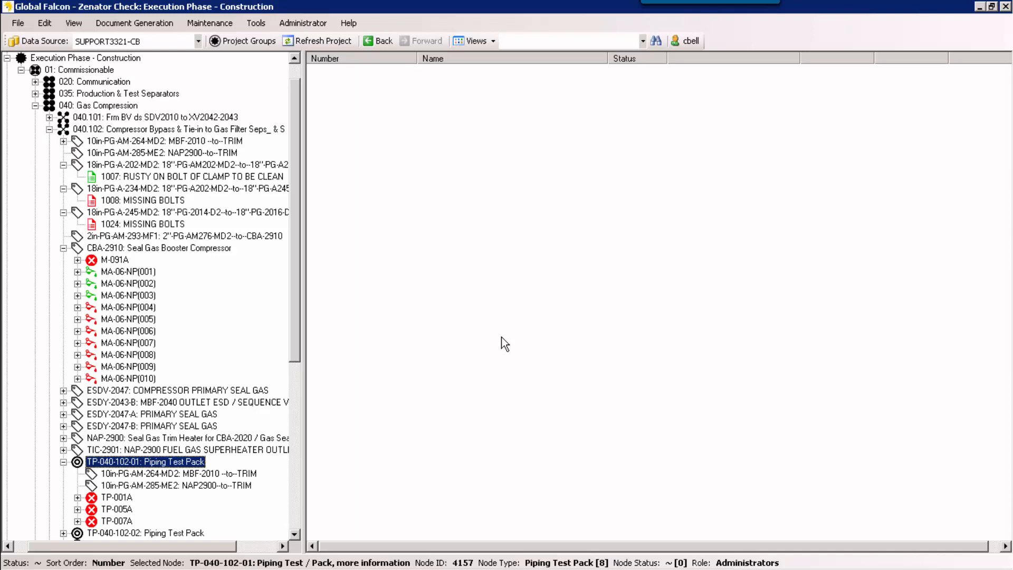
# Step: Filter the bulk ITR management list by system group 01 Commissionable, system 040 Gas Compression and type Piping Test Pack ITR, and close it after review
pyautogui.click(221, 24)
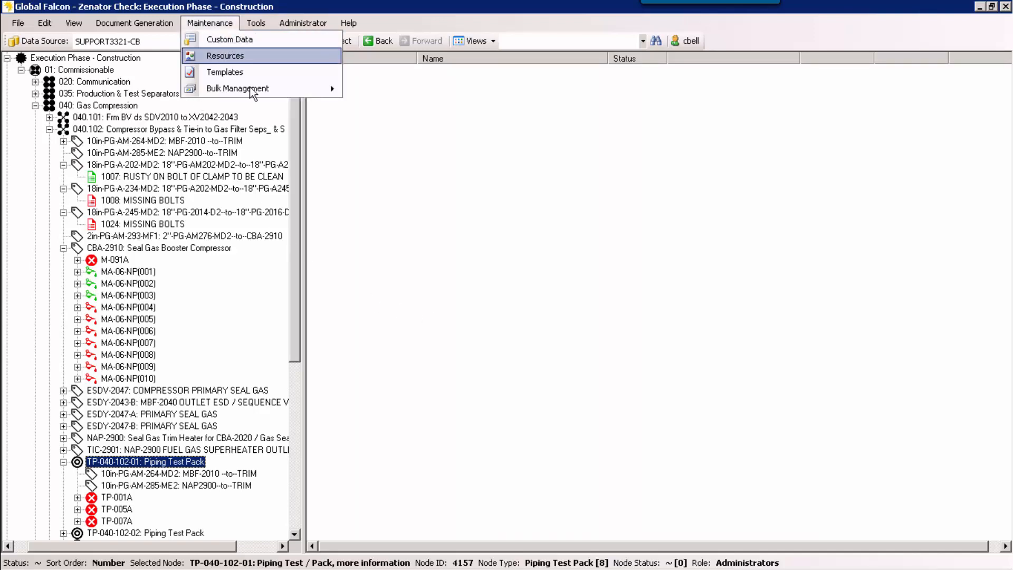
pyautogui.moveTo(283, 93)
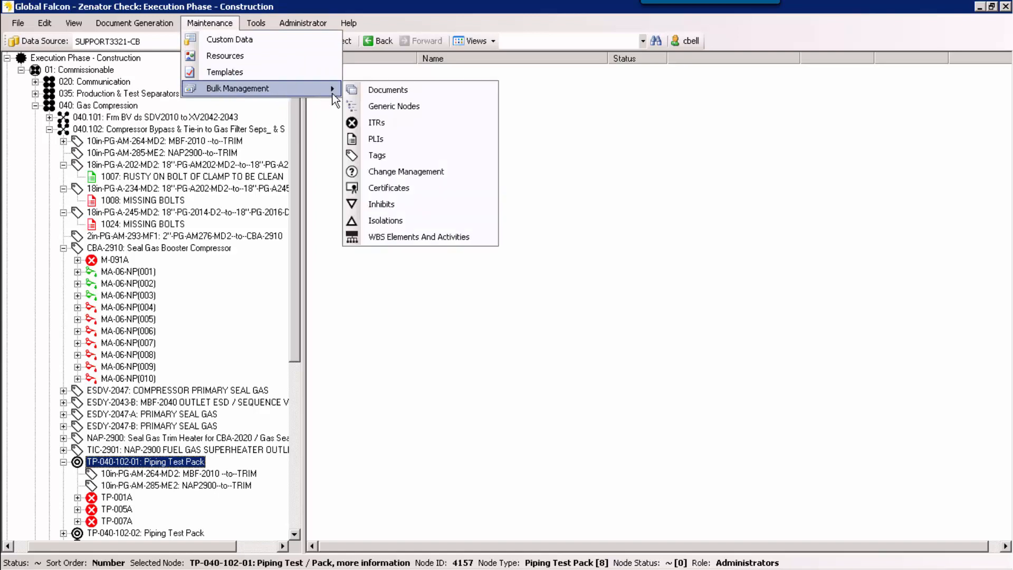
pyautogui.click(379, 122)
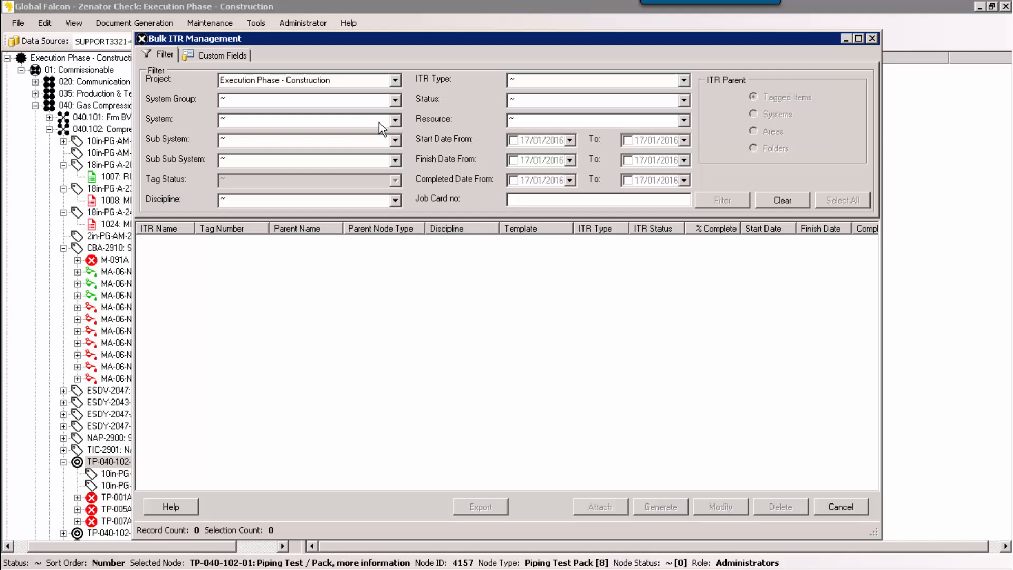
pyautogui.click(396, 100)
pyautogui.click(308, 125)
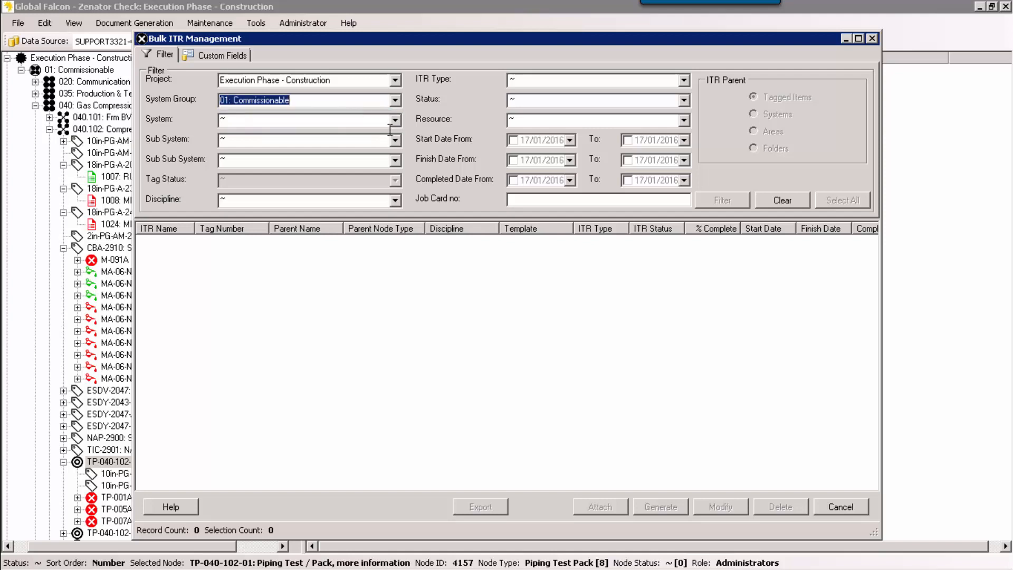
pyautogui.click(396, 121)
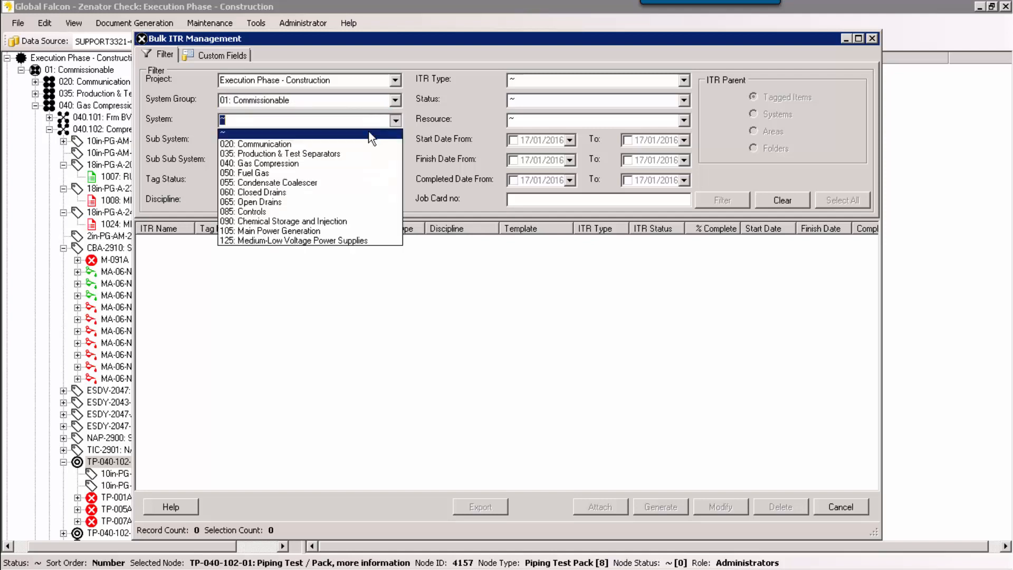
pyautogui.click(302, 165)
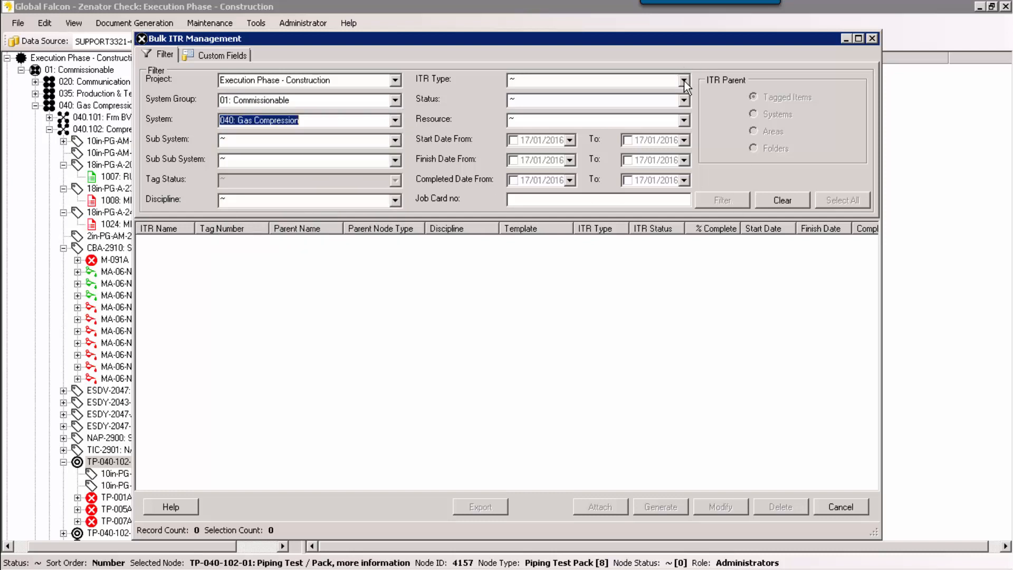
pyautogui.click(607, 82)
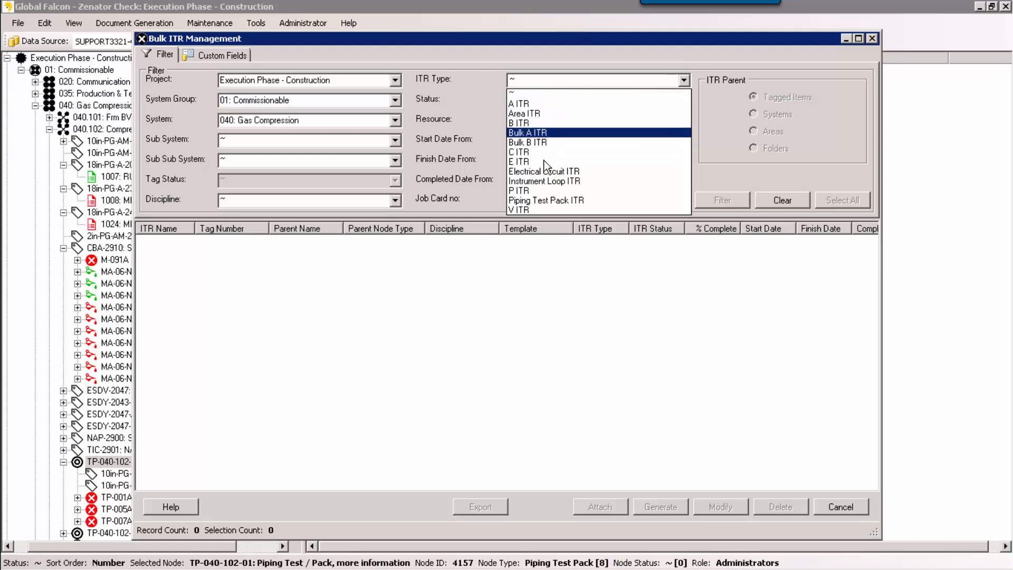
pyautogui.click(546, 201)
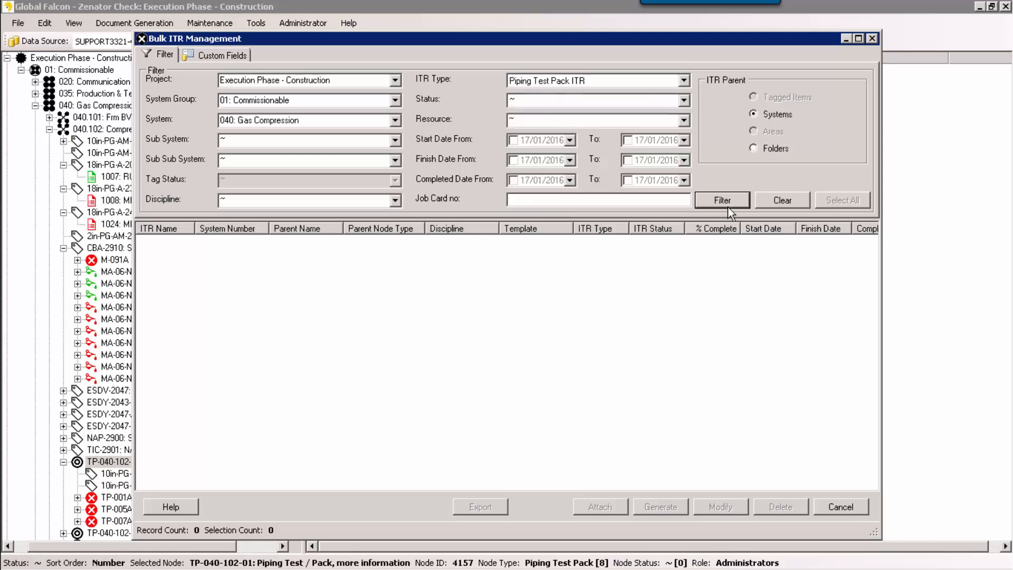
pyautogui.click(728, 207)
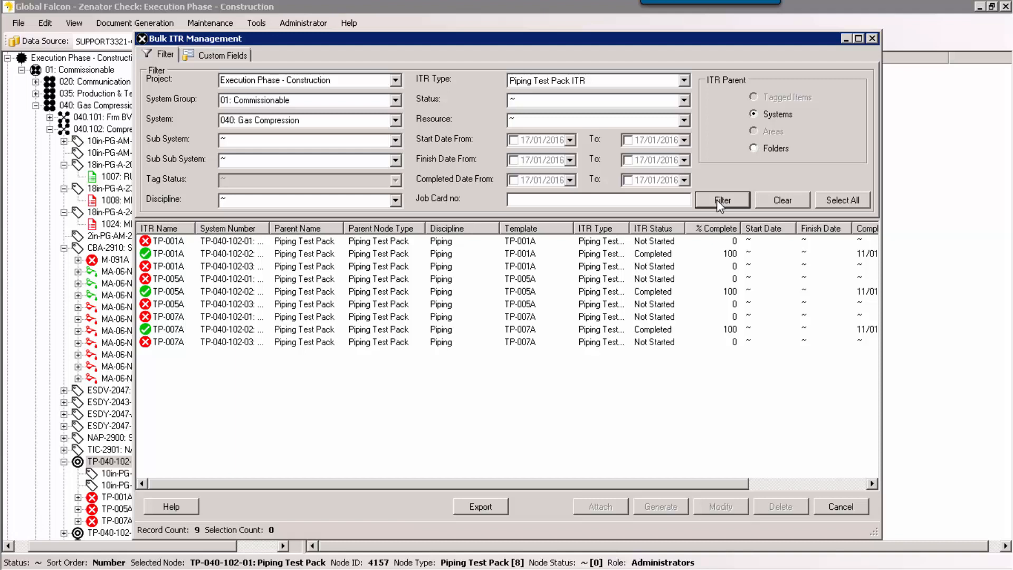
pyautogui.click(873, 43)
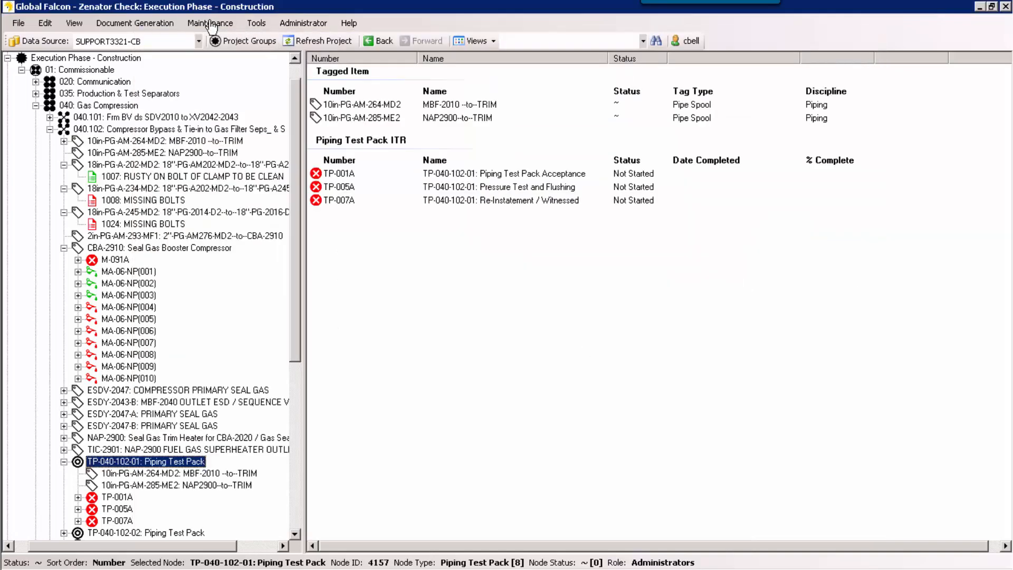
# Step: Filter the bulk document list with no generated-from date and path containing %040.101%, review the documents, and close the list
pyautogui.click(210, 24)
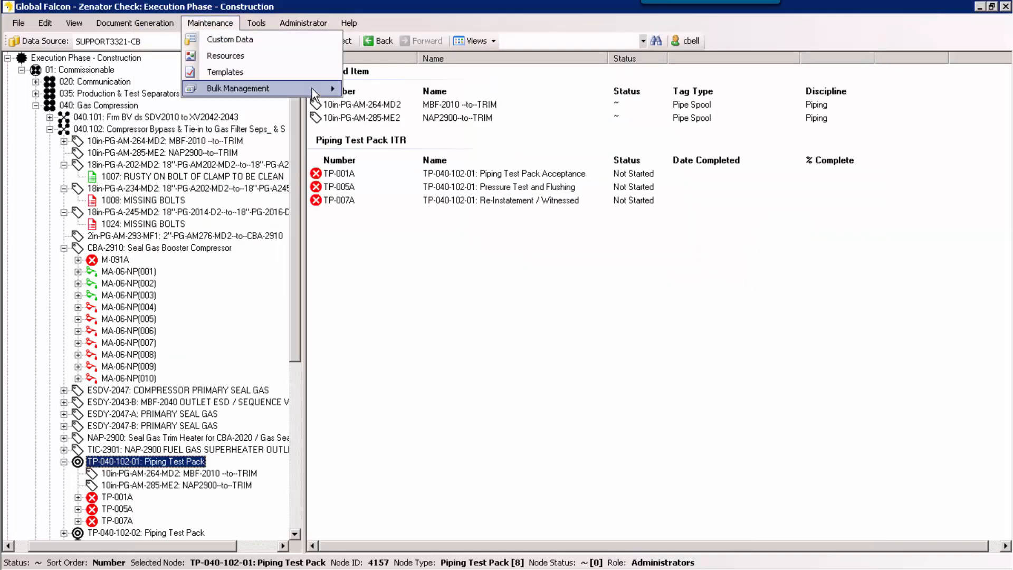
pyautogui.moveTo(317, 90)
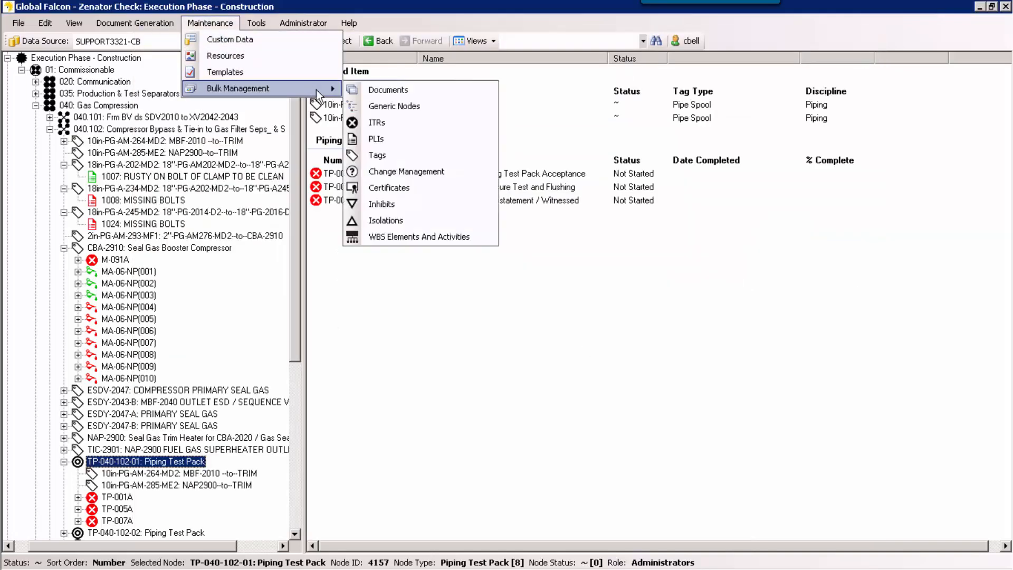
pyautogui.click(381, 90)
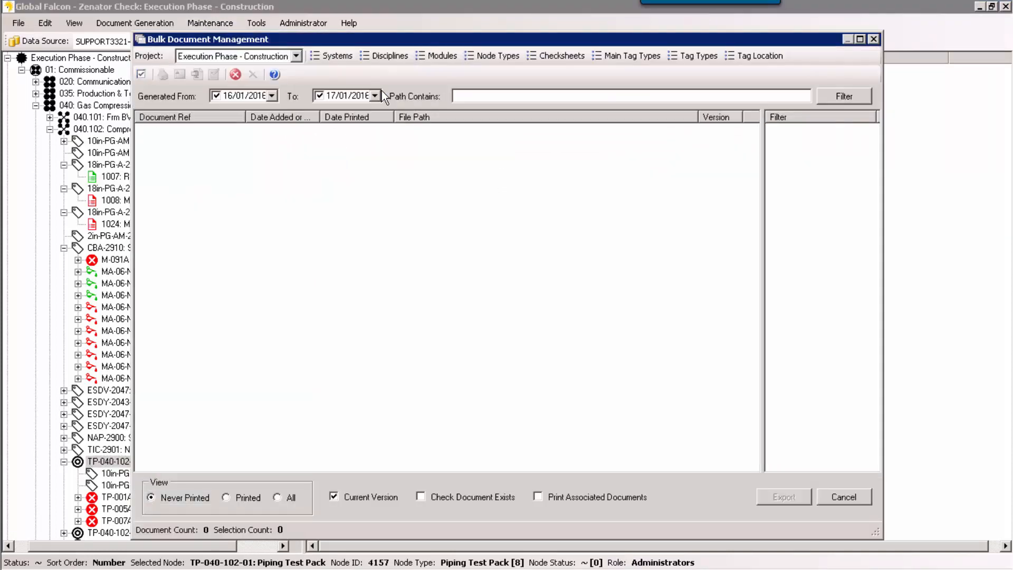
pyautogui.click(215, 96)
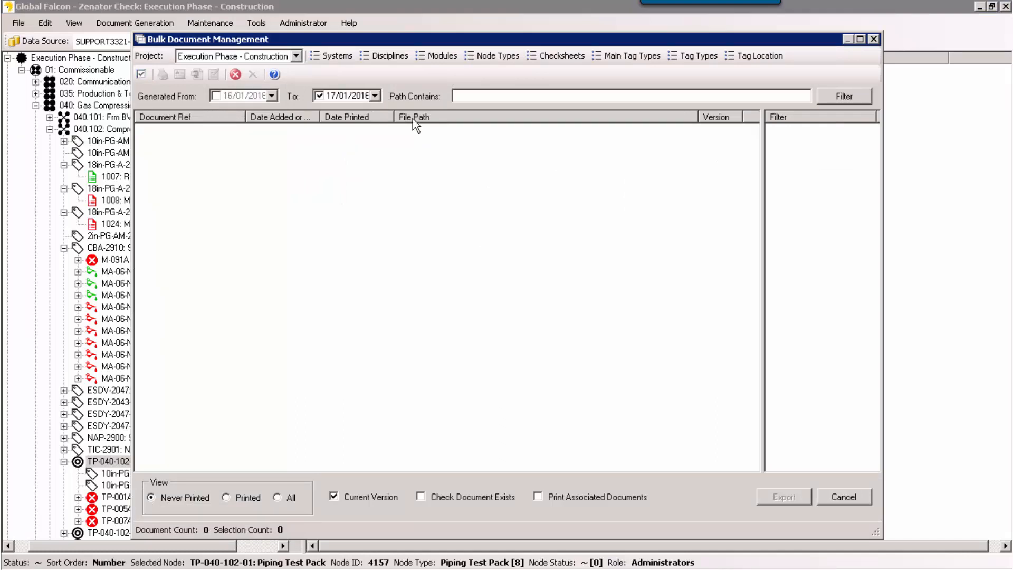
pyautogui.click(471, 96)
pyautogui.write('%040.101%')
pyautogui.click(832, 100)
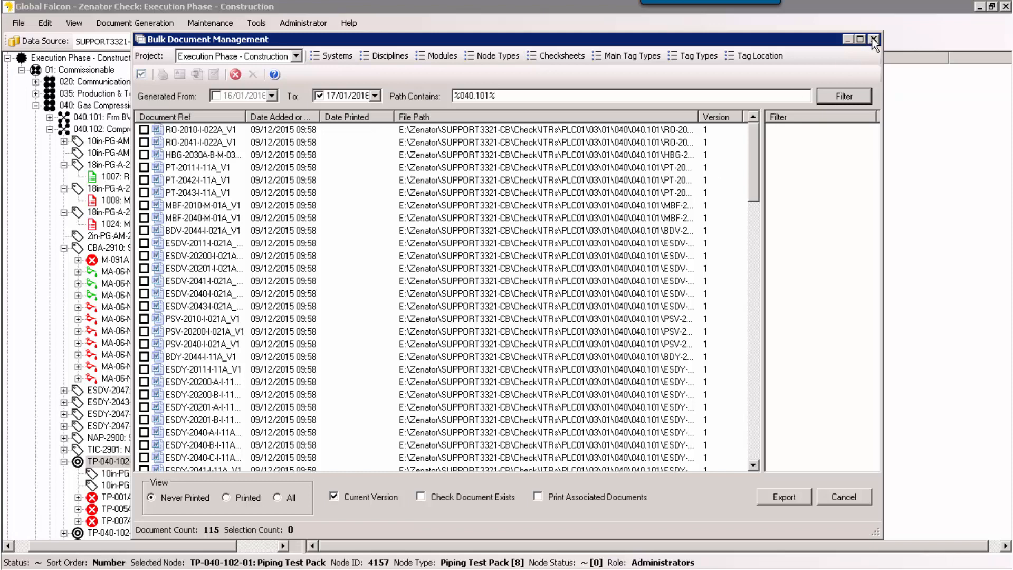
pyautogui.press('Escape')
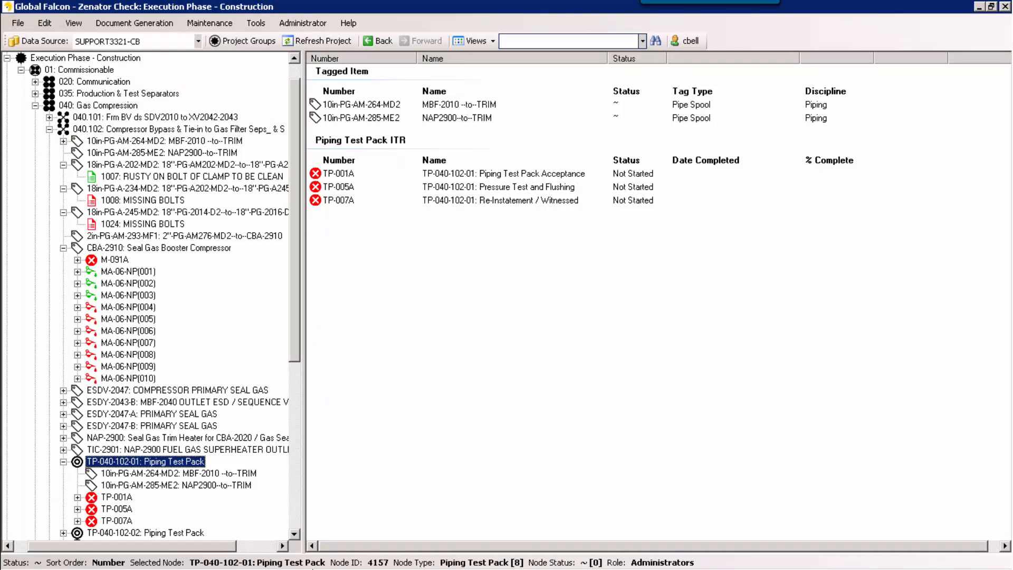
# Step: Switch to Zenator Walkdown Capture for Tablets and enlarge the text of the system group tree
pyautogui.moveTo(326, 560)
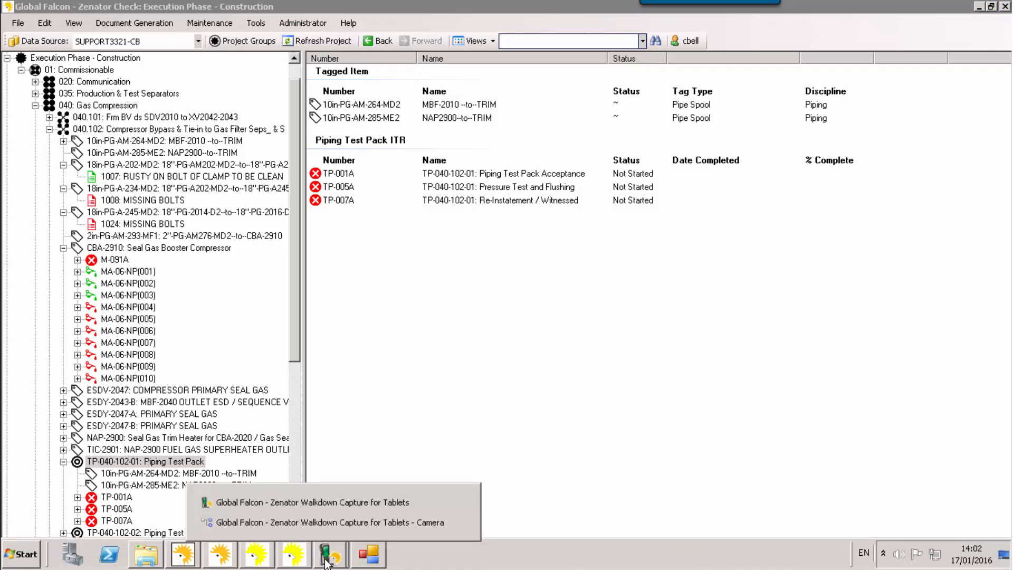
pyautogui.click(311, 503)
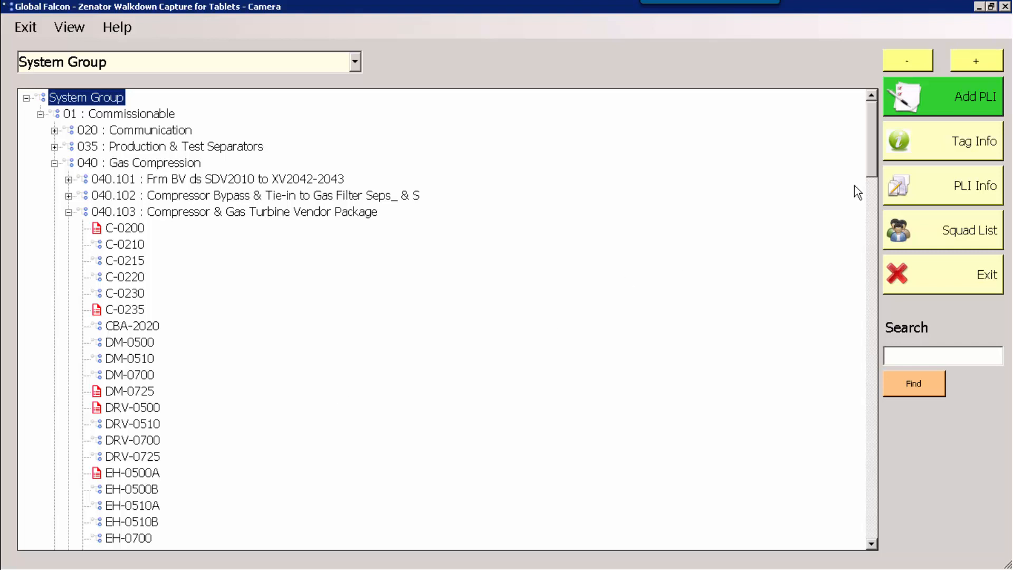
pyautogui.click(976, 62)
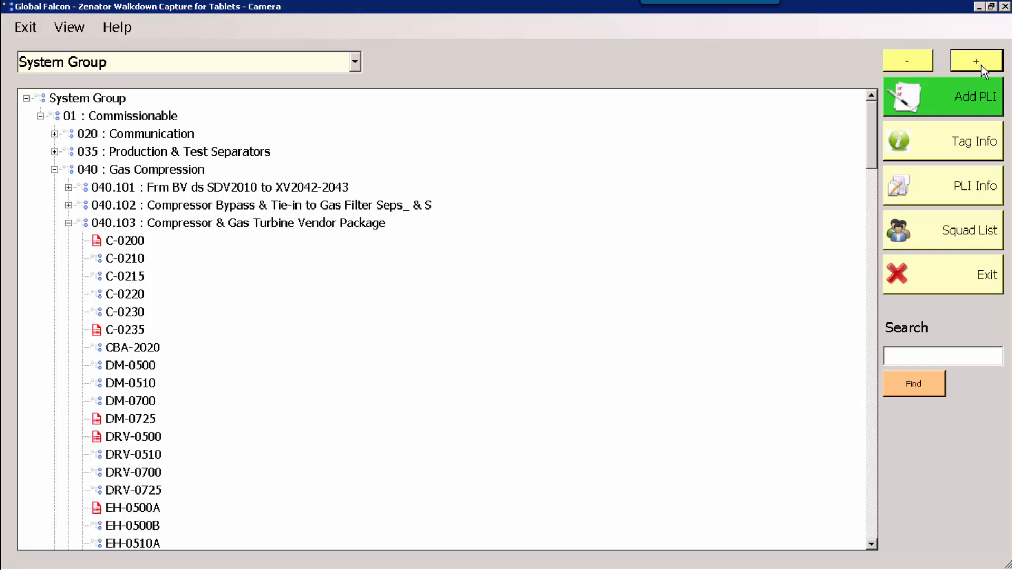
pyautogui.click(976, 62)
pyautogui.click(981, 66)
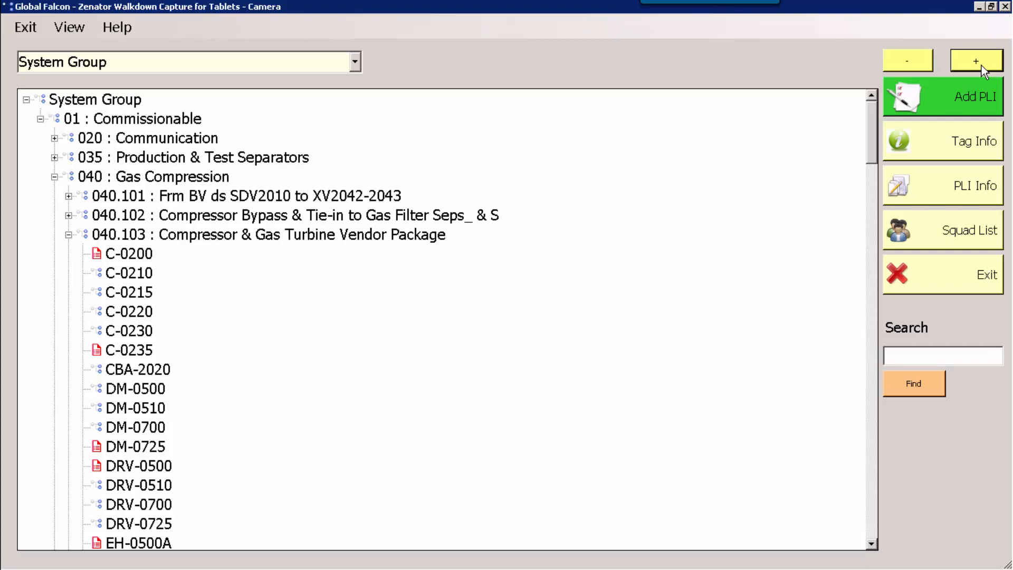
pyautogui.click(982, 66)
pyautogui.click(982, 66)
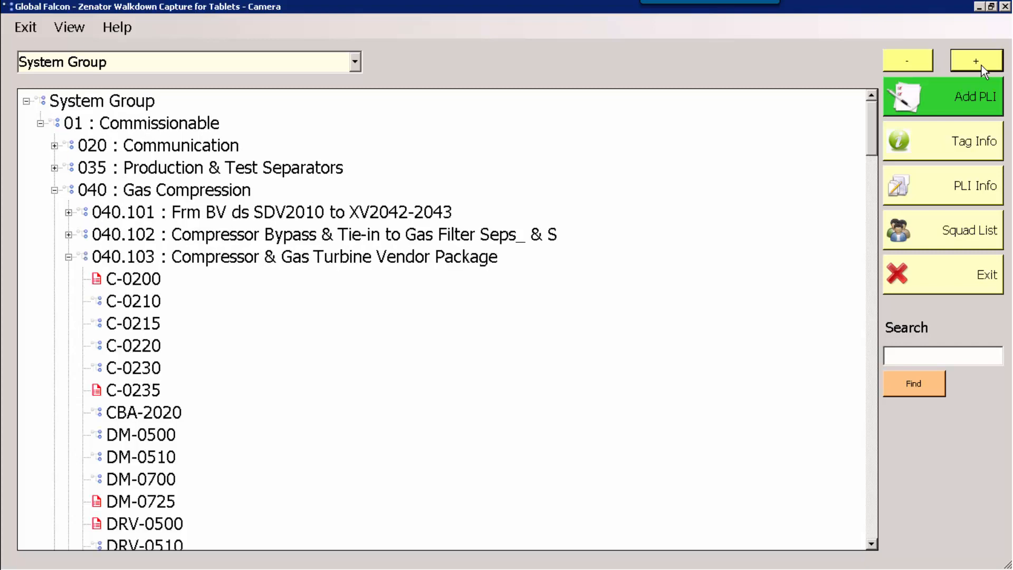
pyautogui.click(981, 65)
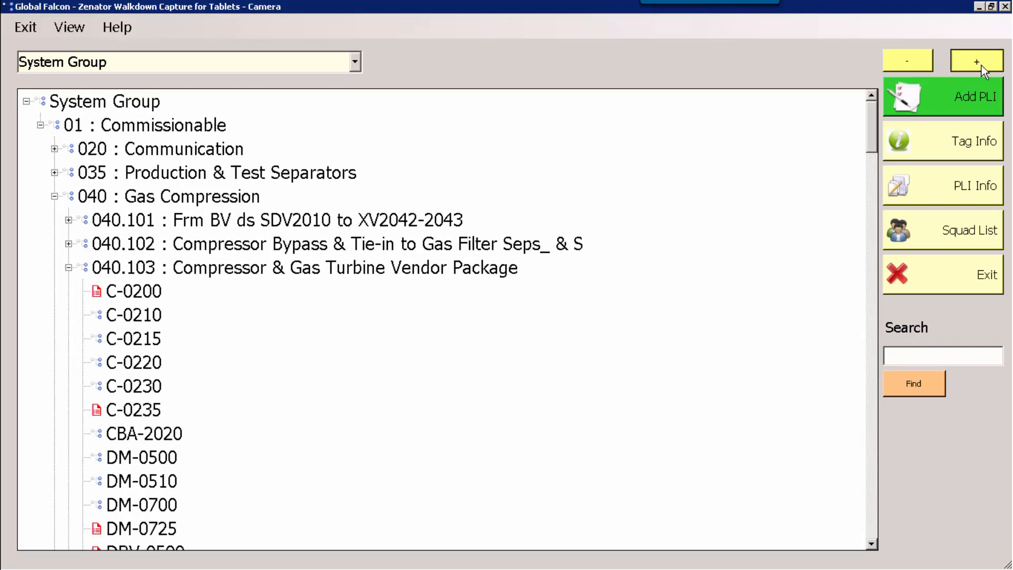
pyautogui.click(982, 65)
pyautogui.click(979, 67)
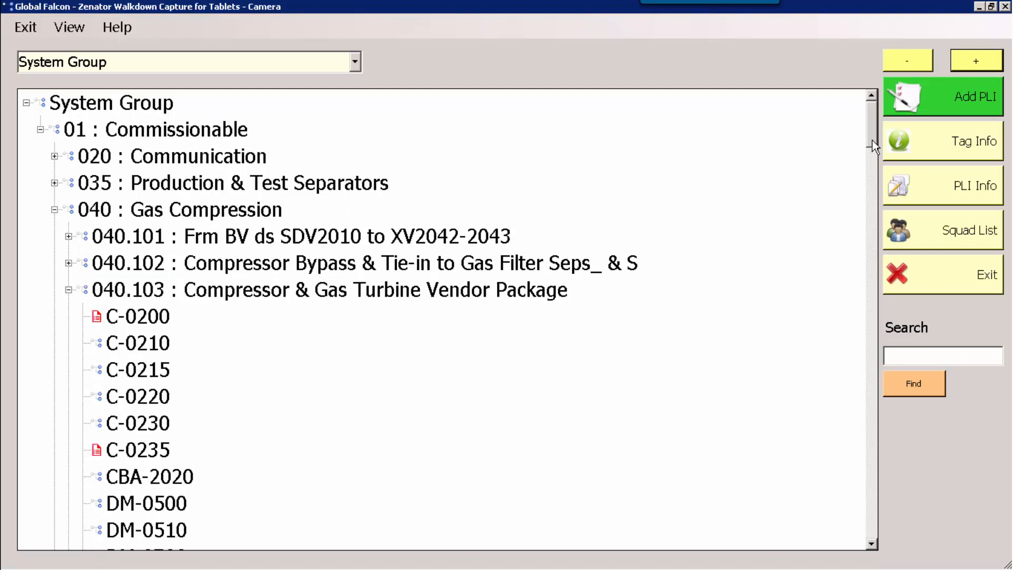
# Step: Start a new punch list item on tag C-0215 under 040.103 with the fault Missing/Damaged Earthing Component
pyautogui.moveTo(872, 140)
pyautogui.mouseDown()
pyautogui.moveTo(873, 151)
pyautogui.moveTo(876, 138)
pyautogui.mouseUp()
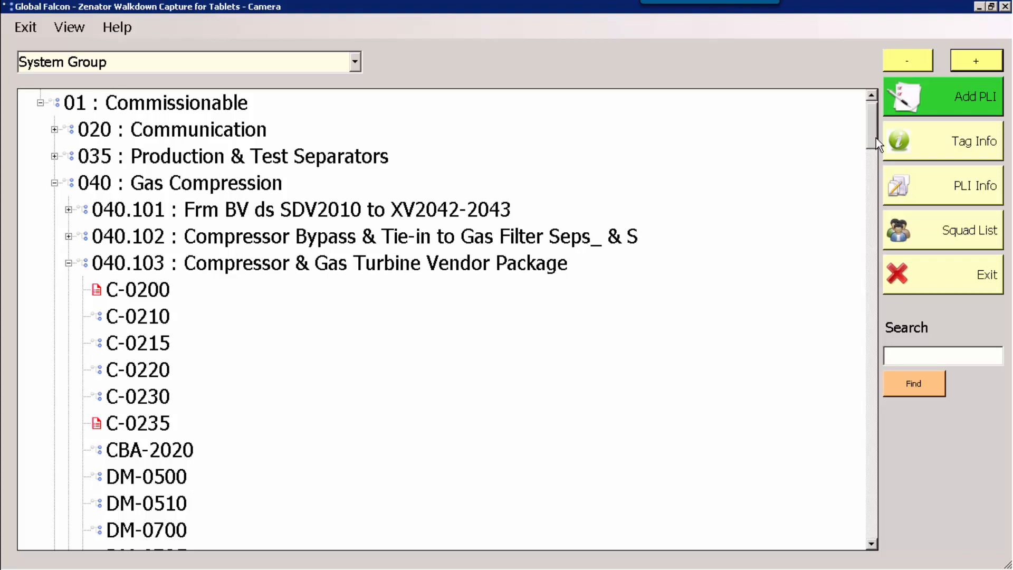
pyautogui.moveTo(876, 140); pyautogui.dragTo(879, 146)
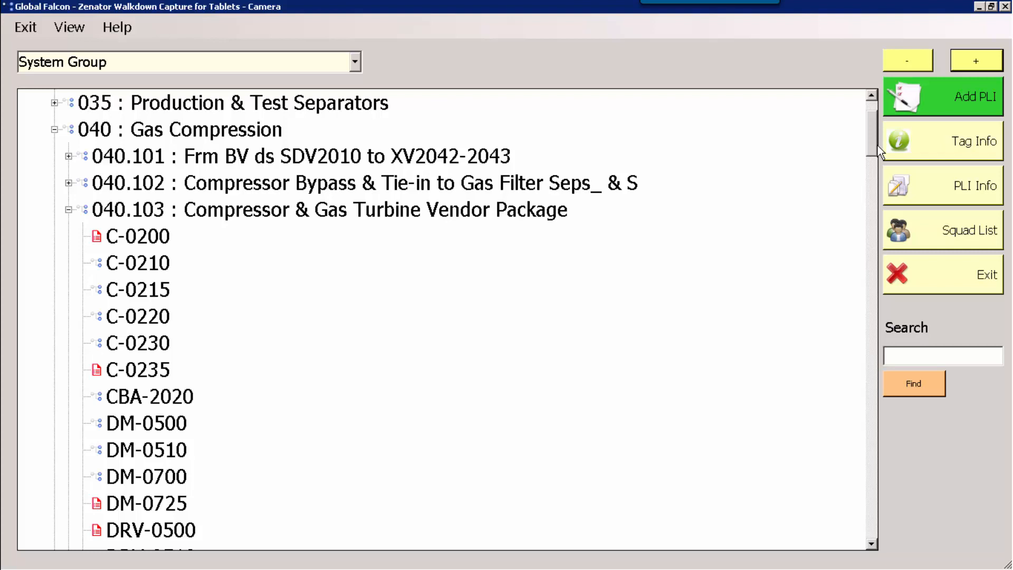
pyautogui.scroll(-1, 878, 151)
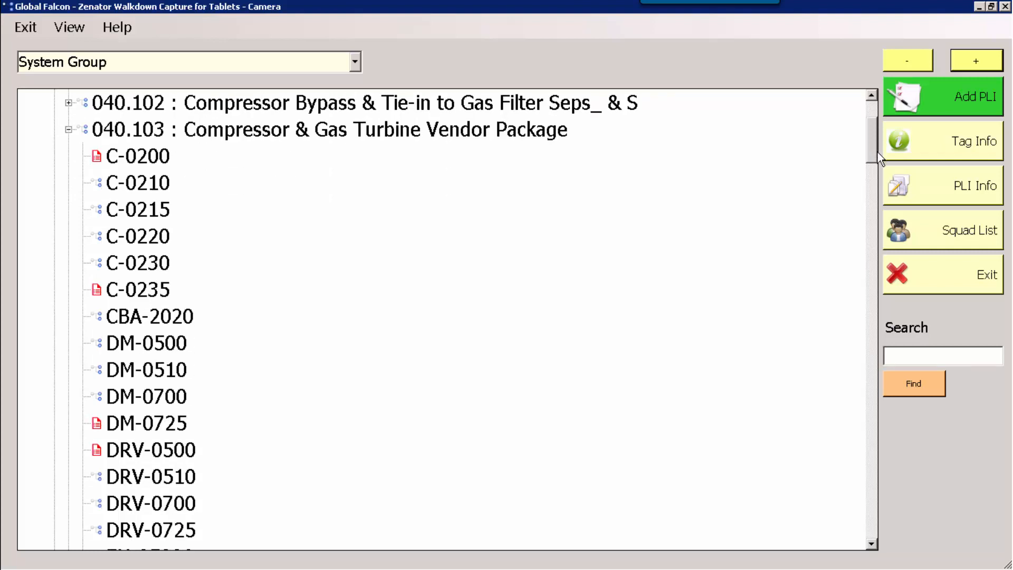
pyautogui.scroll(-2, 878, 159)
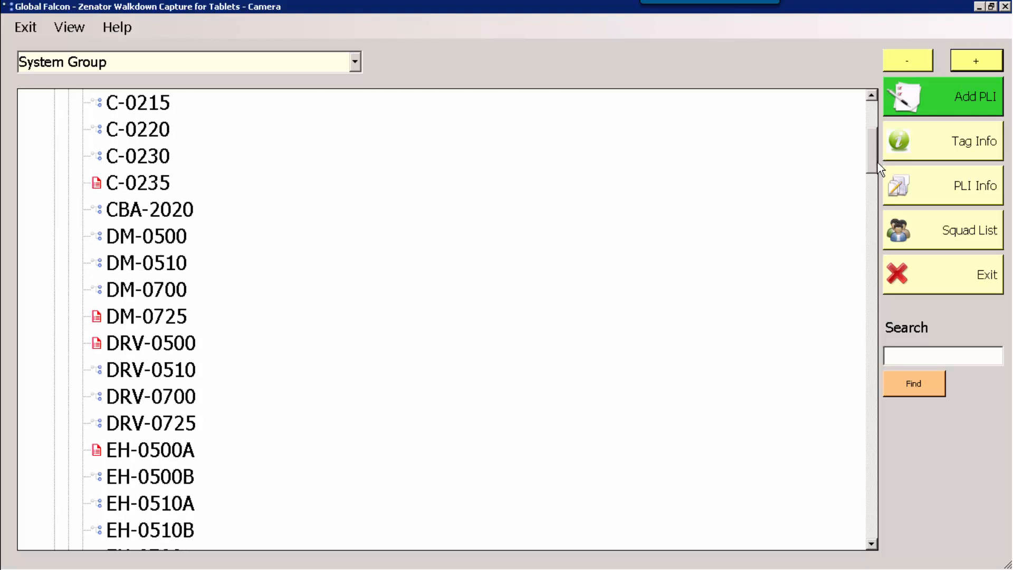
pyautogui.scroll(2, 880, 161)
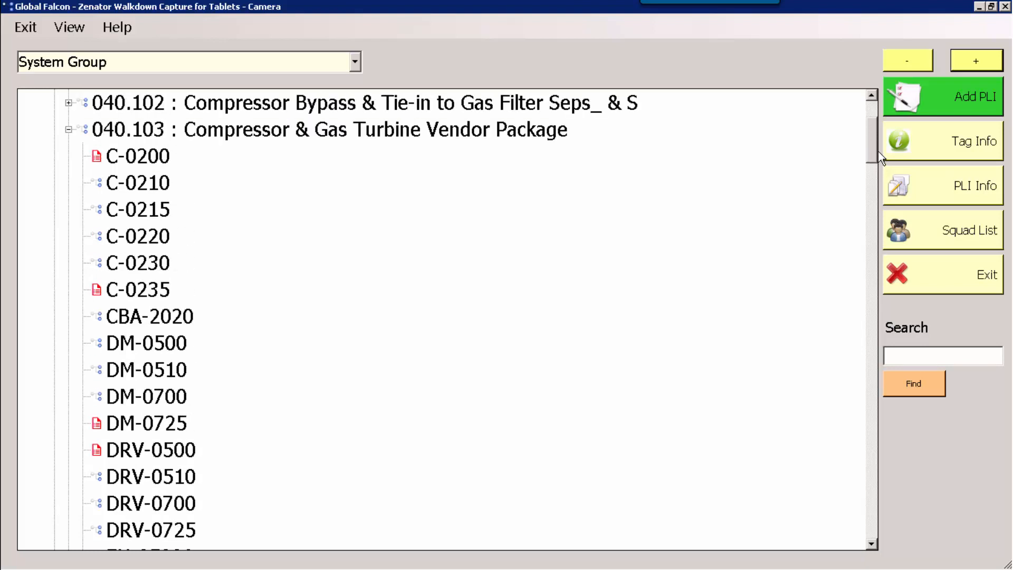
pyautogui.scroll(1, 880, 158)
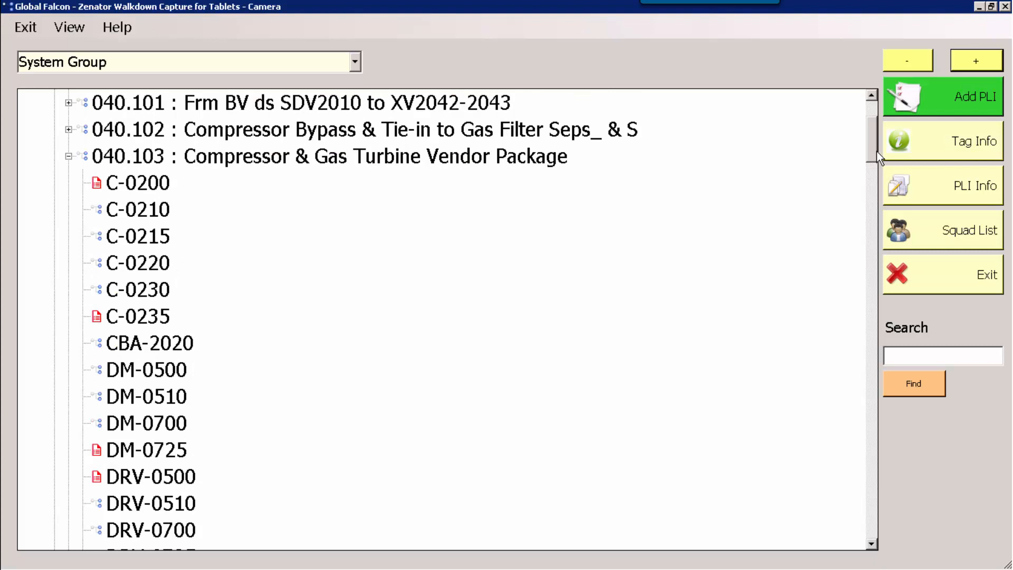
pyautogui.click(140, 237)
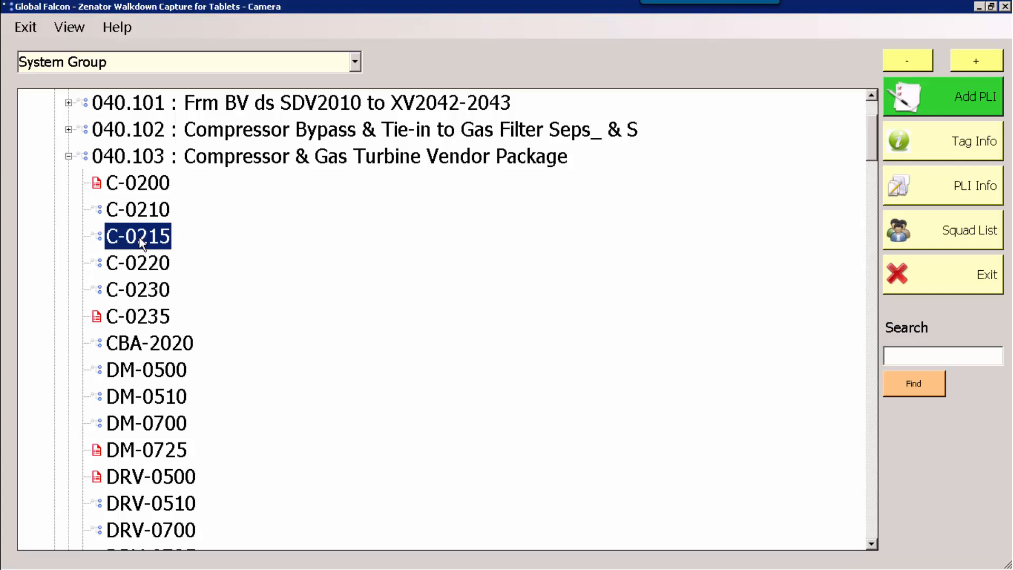
pyautogui.click(944, 95)
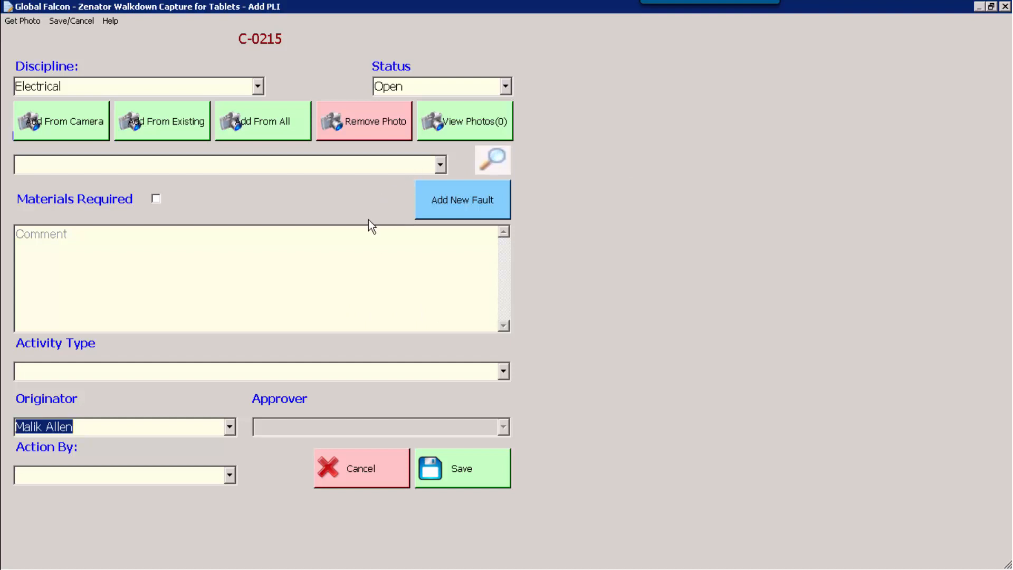
pyautogui.click(440, 165)
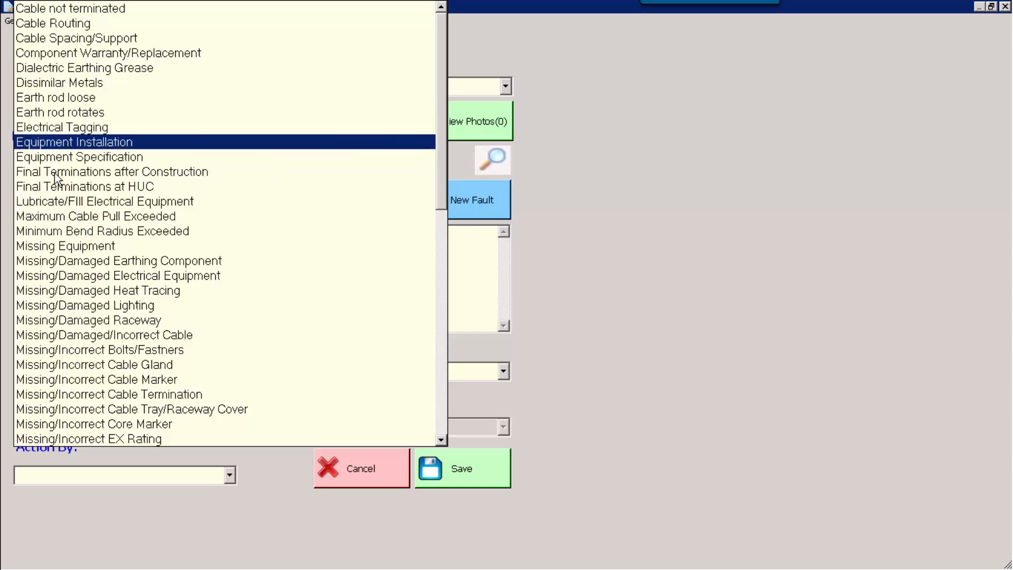
pyautogui.click(75, 260)
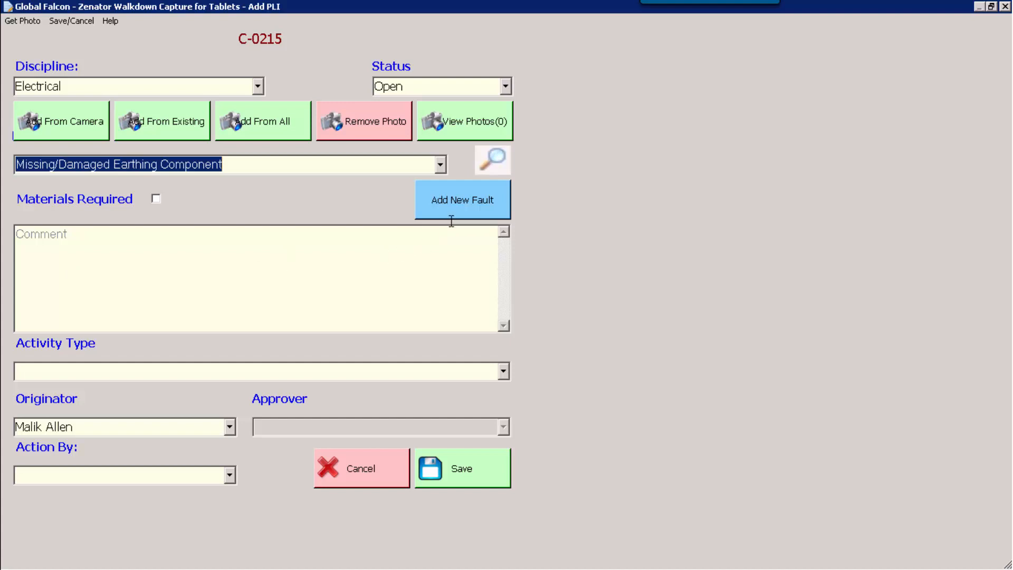
# Step: Enter the punch list item's comment "We can add an additional comment to be transfered with this PLI record."
pyautogui.click(141, 252)
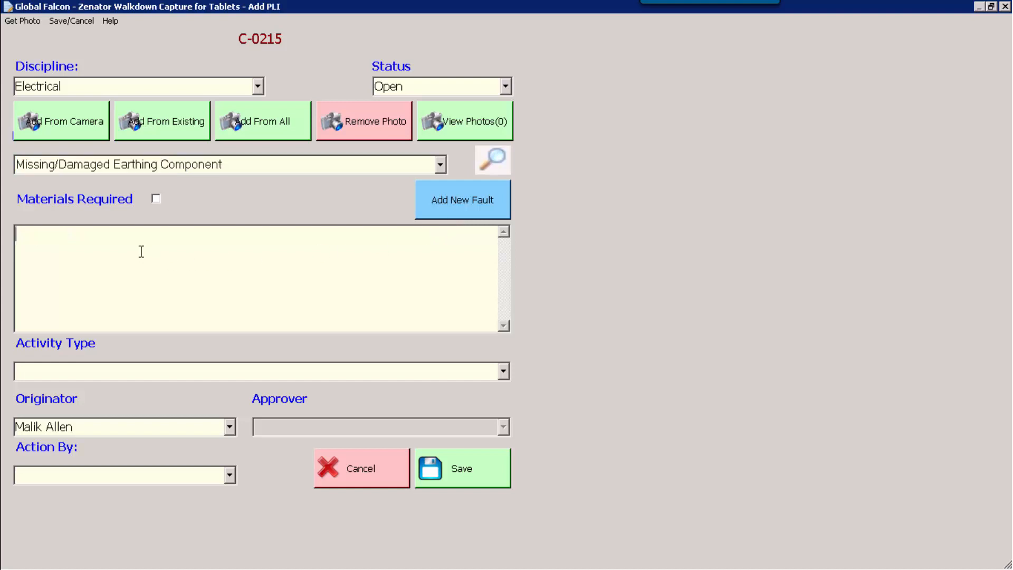
pyautogui.write('We can add an additio')
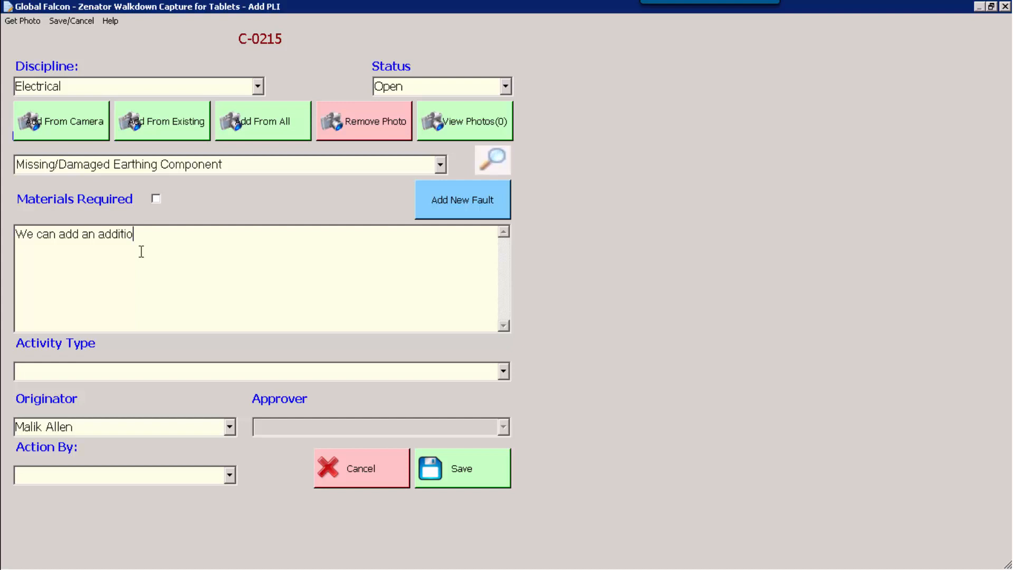
pyautogui.write('nal comment to be transfered wit')
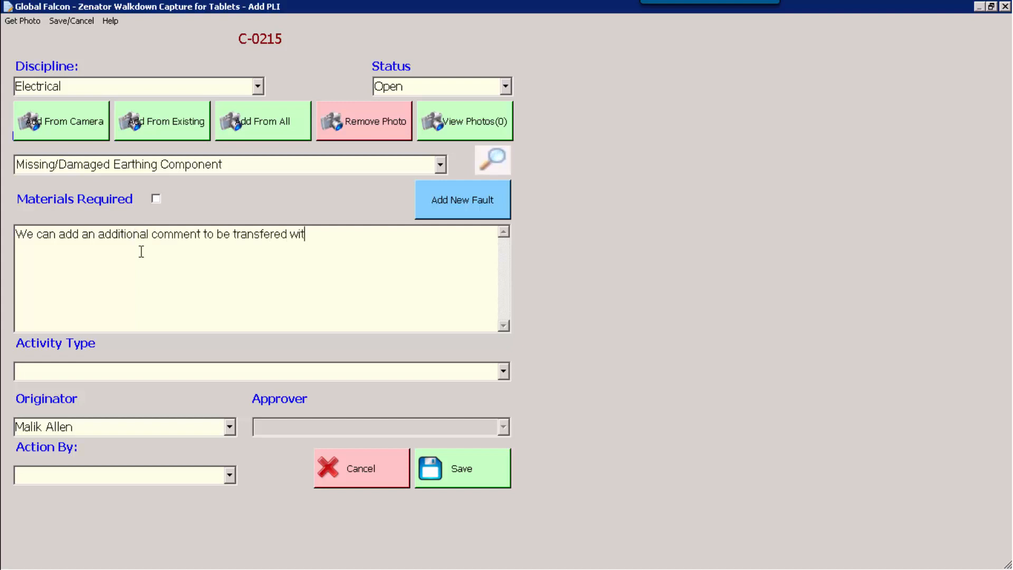
pyautogui.write('h this PLI record.')
# Step: Set the activity type to Mechanical Completion Walkdown and save the punch list item
pyautogui.click(504, 371)
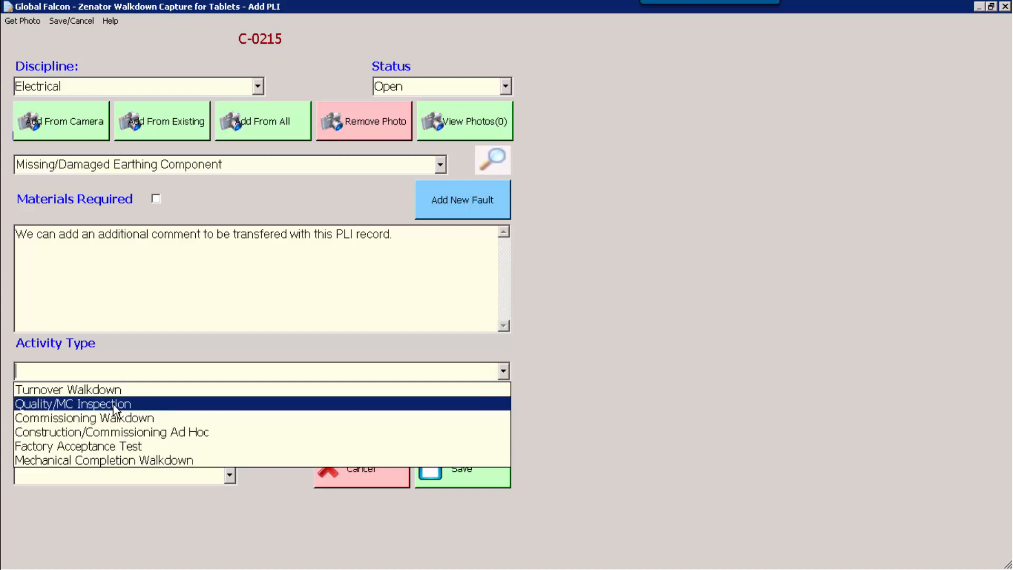
pyautogui.click(106, 458)
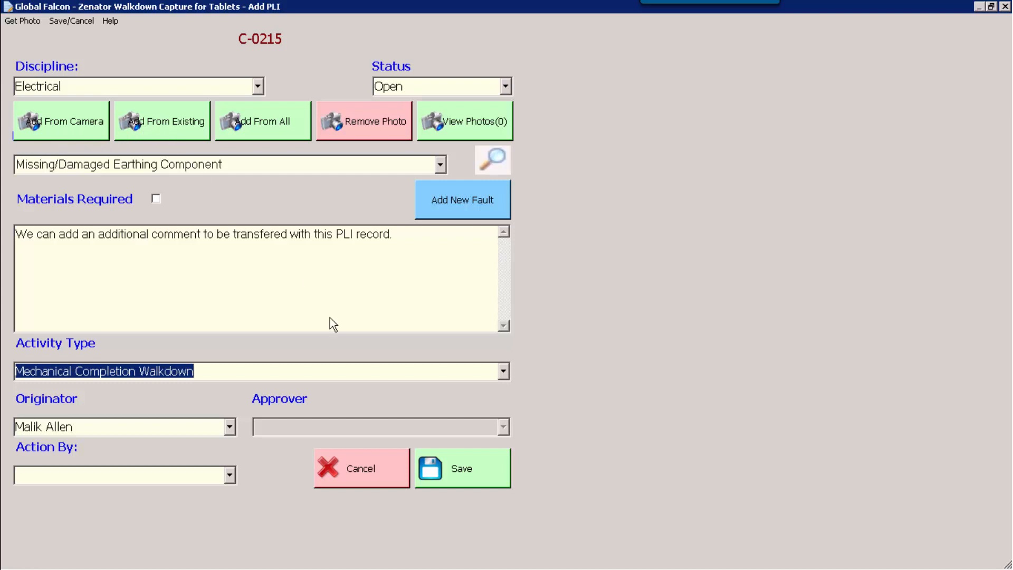
pyautogui.click(445, 469)
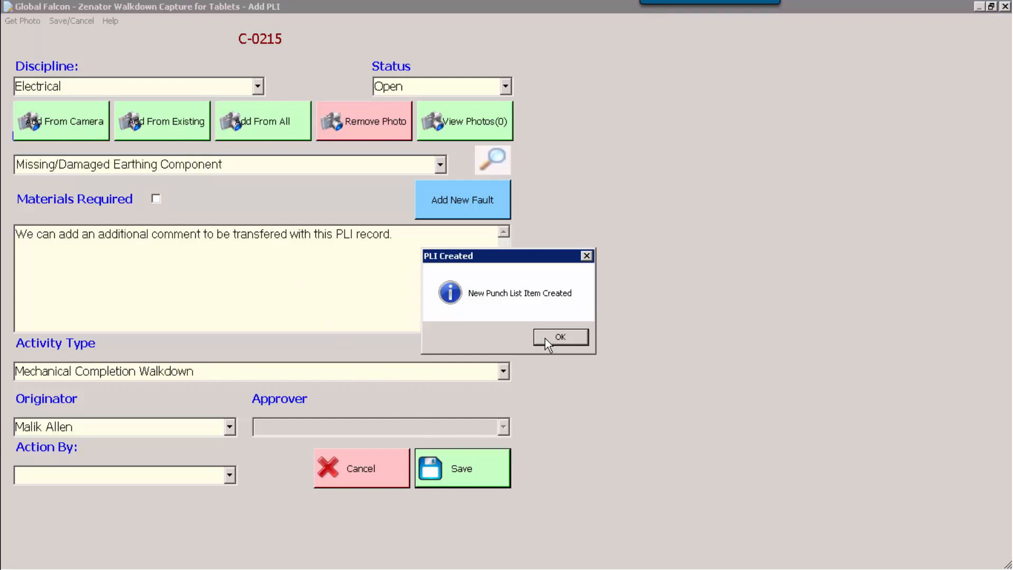
pyautogui.click(546, 338)
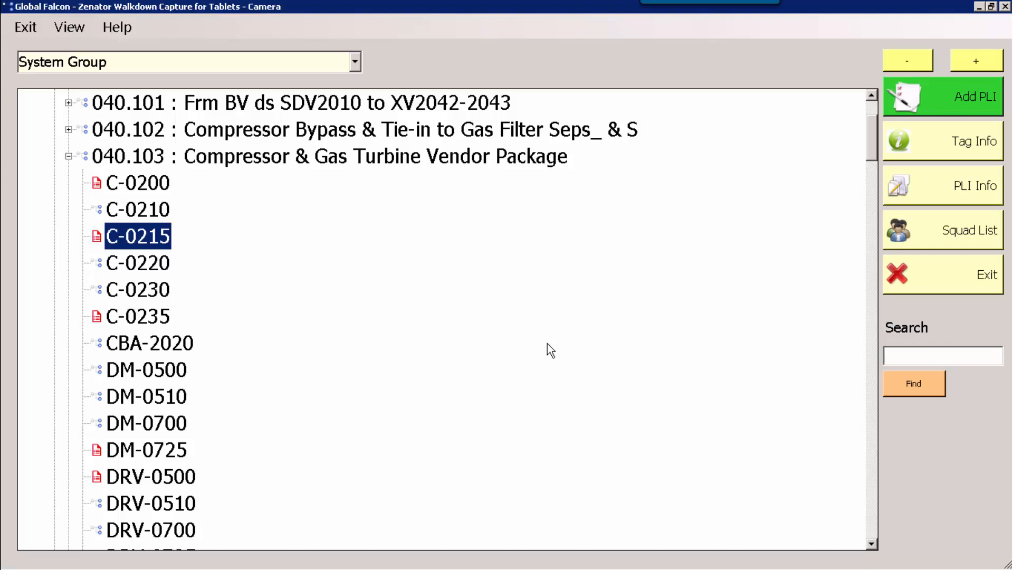
# Step: Leave the tag tree, mark the walkdown as complete, and sign off both squad members with their PINs
pyautogui.click(929, 277)
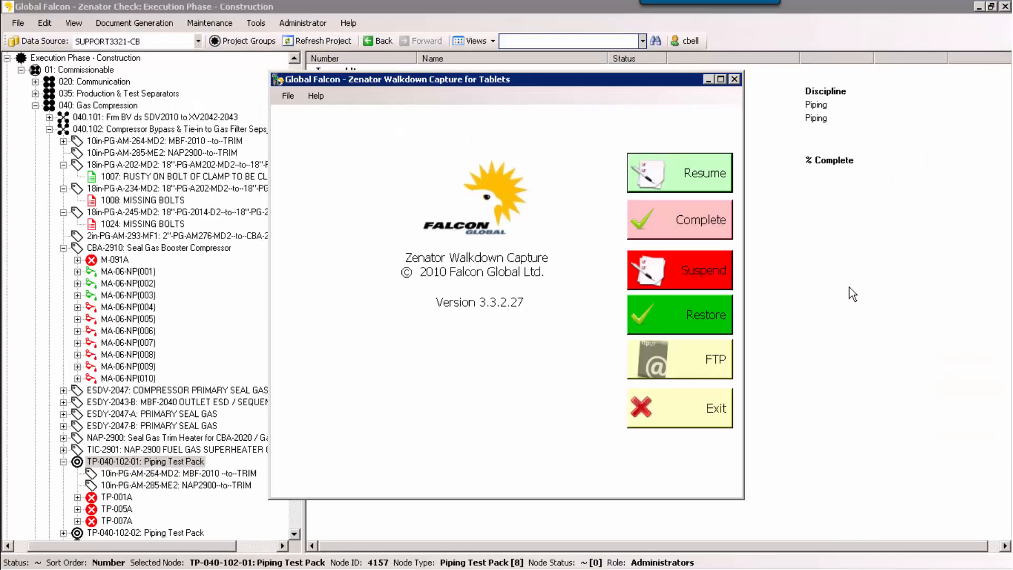
pyautogui.click(690, 220)
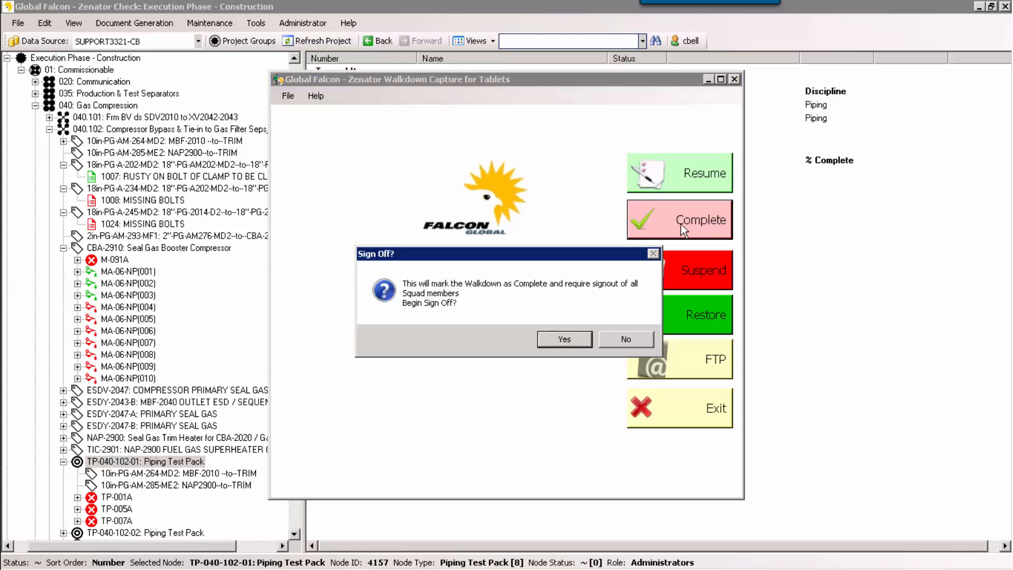
pyautogui.click(581, 343)
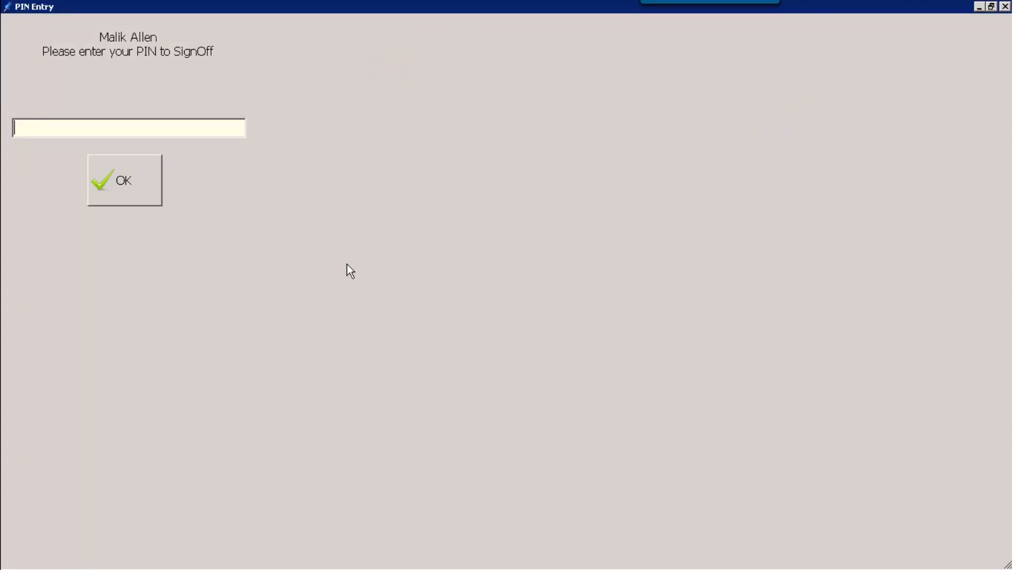
pyautogui.write('****')
pyautogui.click(128, 181)
pyautogui.write('****')
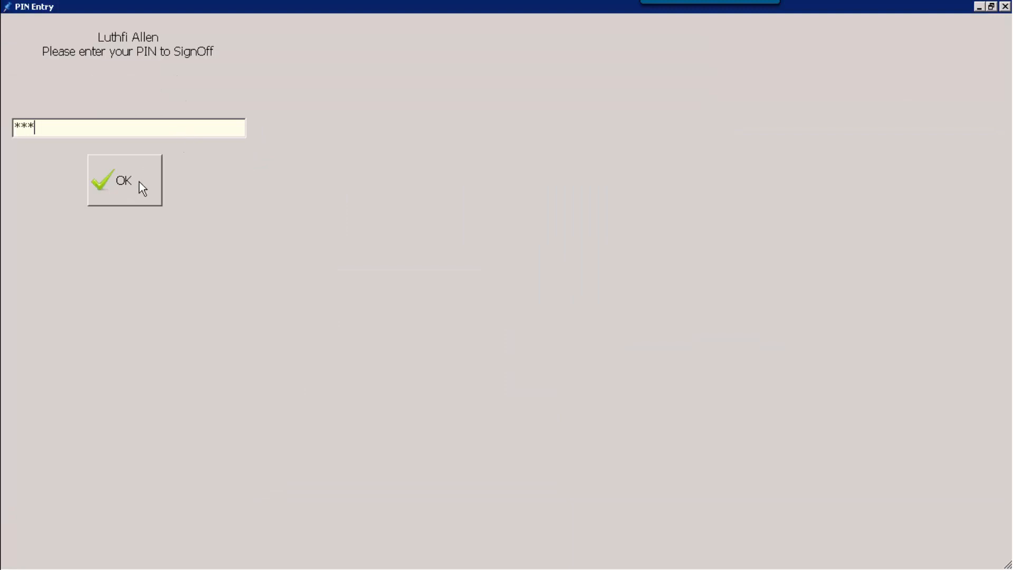
pyautogui.click(140, 187)
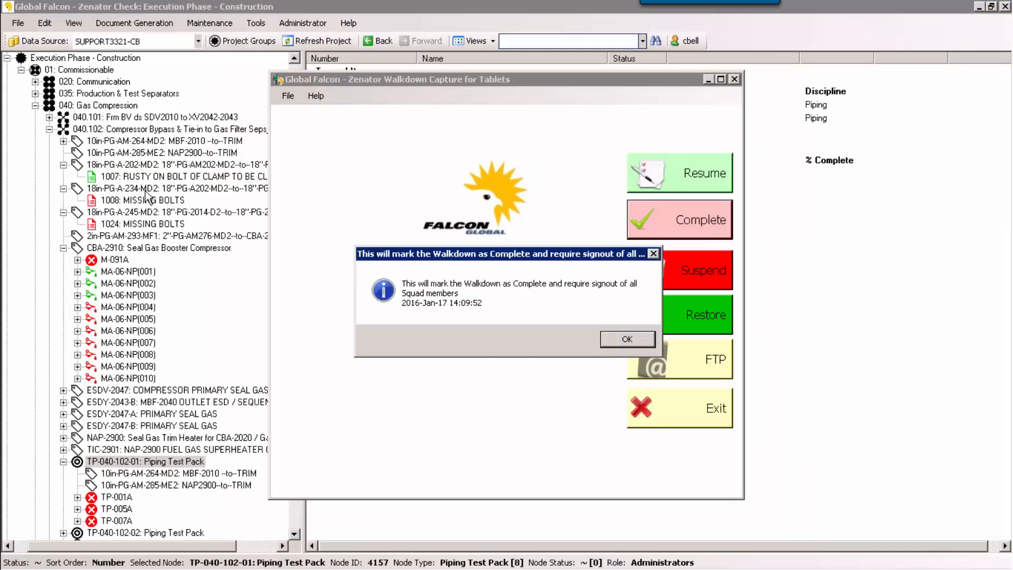
pyautogui.click(626, 337)
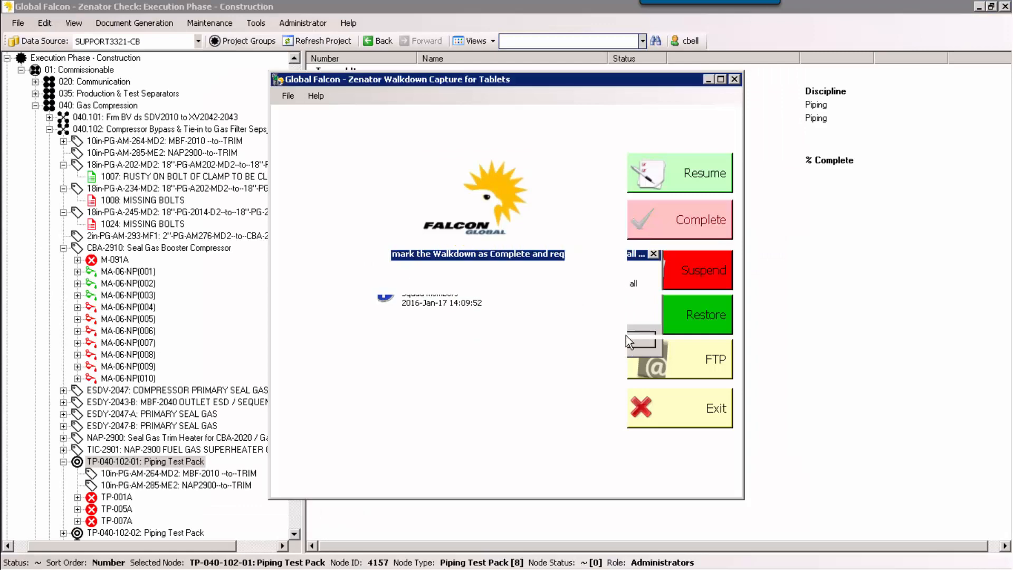
# Step: Upload the walkdown database wcdatafile.sdf to the remote server by FTP and exit the transfer screen
pyautogui.click(680, 363)
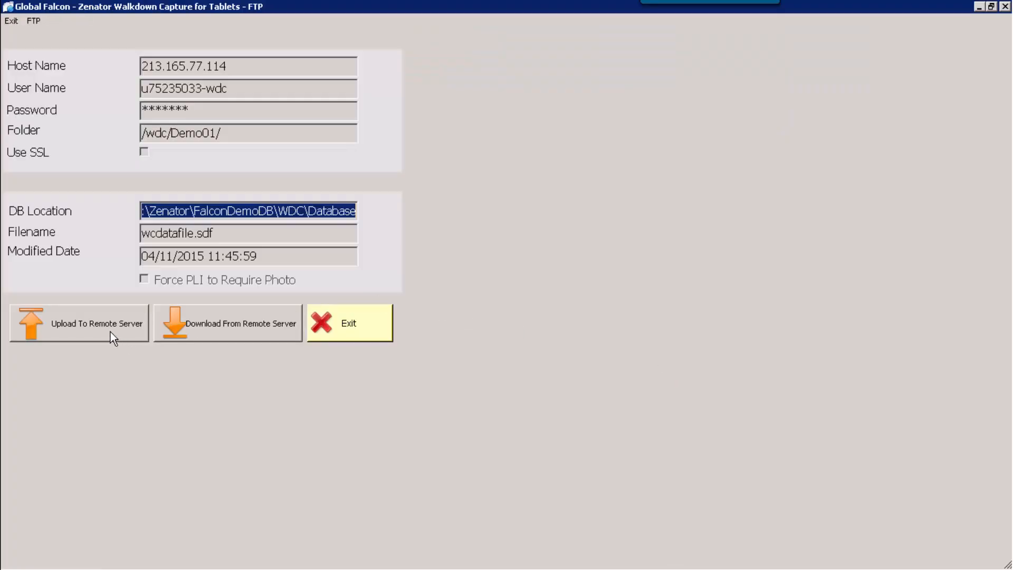
pyautogui.click(109, 331)
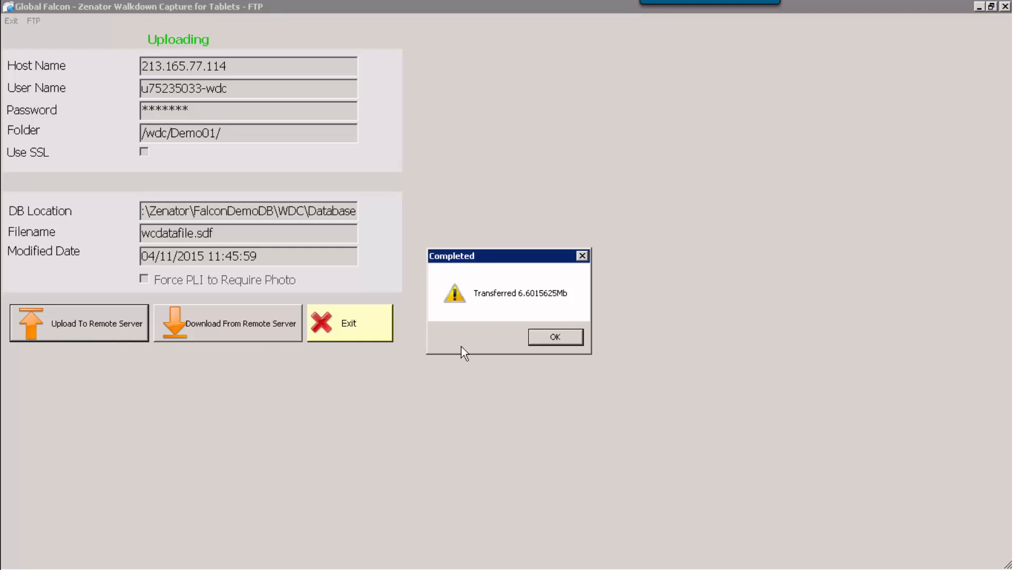
pyautogui.click(551, 338)
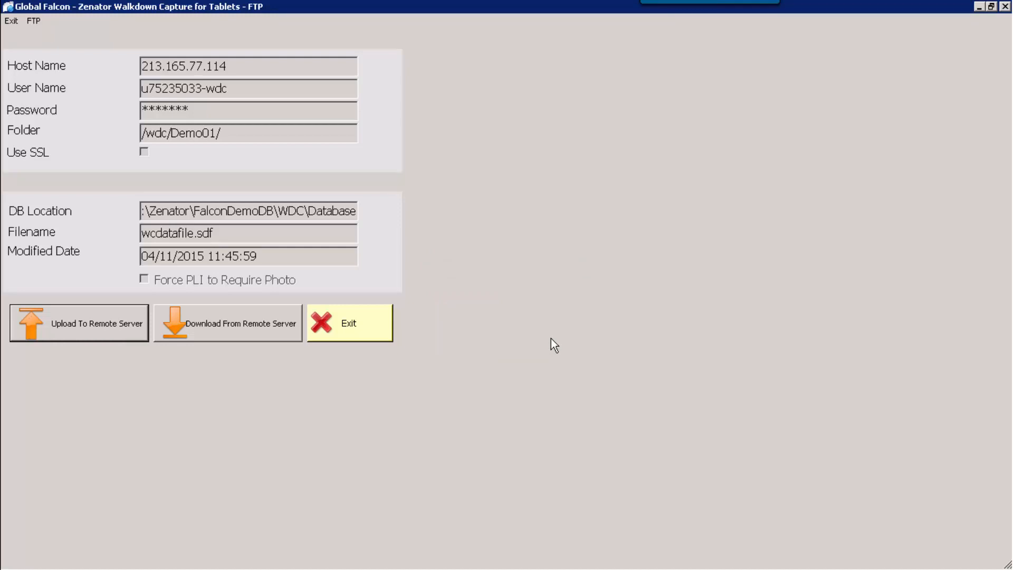
pyautogui.click(382, 334)
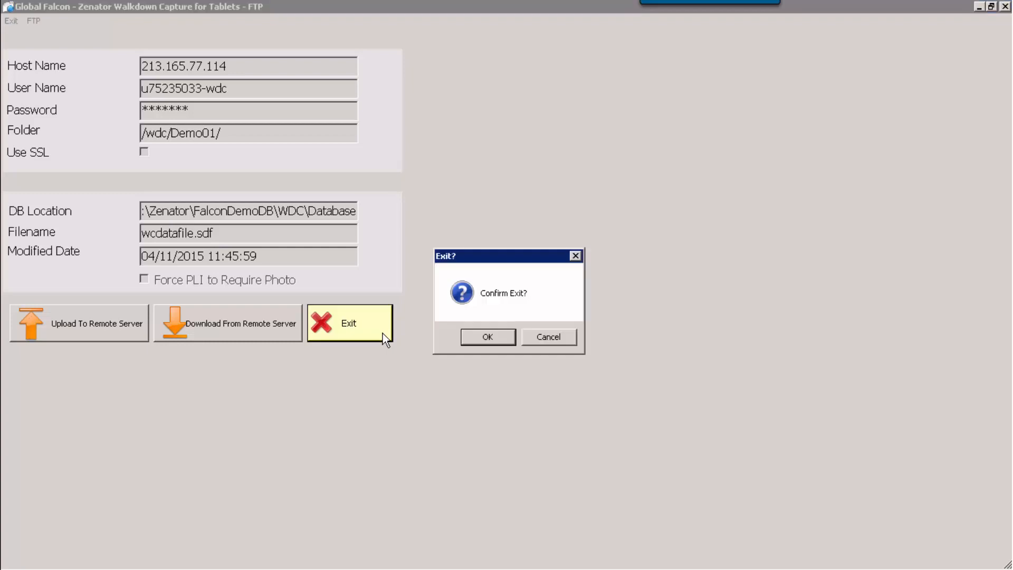
pyautogui.click(496, 335)
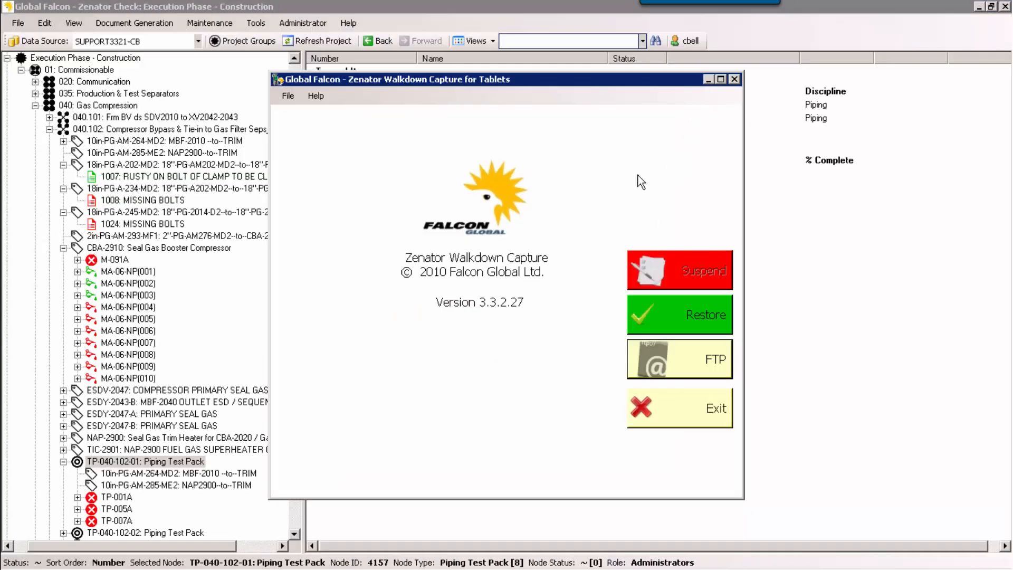
# Step: Switch to Zenator Check Synch, start importing punch list items, and select the registered device FGLDEMO01
pyautogui.click(334, 567)
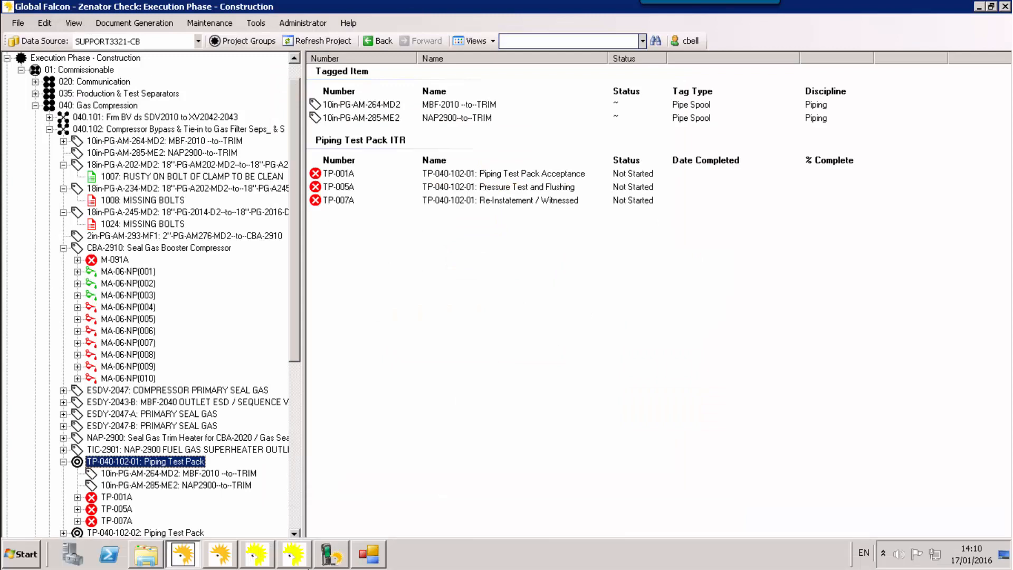
pyautogui.click(370, 559)
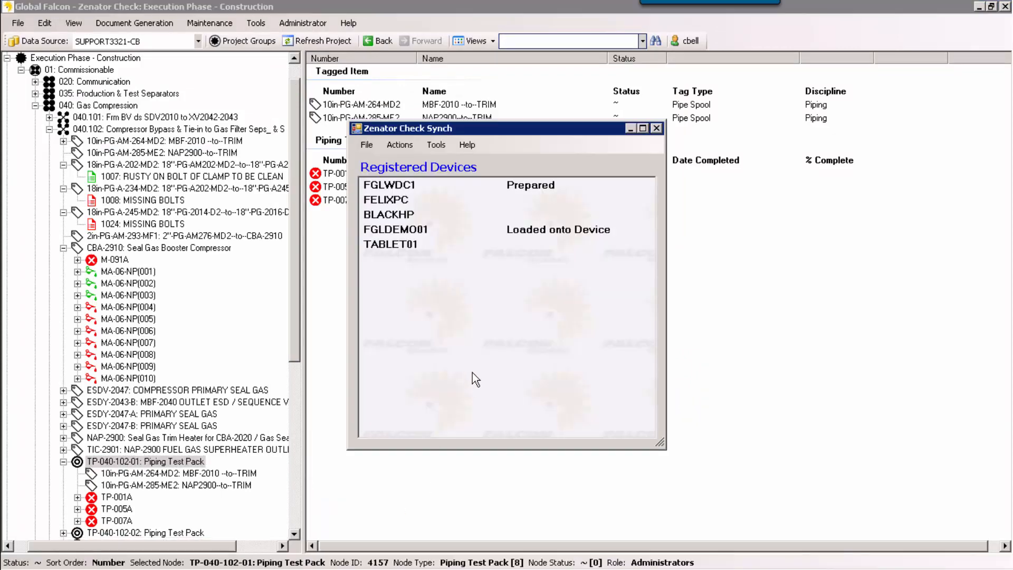
pyautogui.click(410, 147)
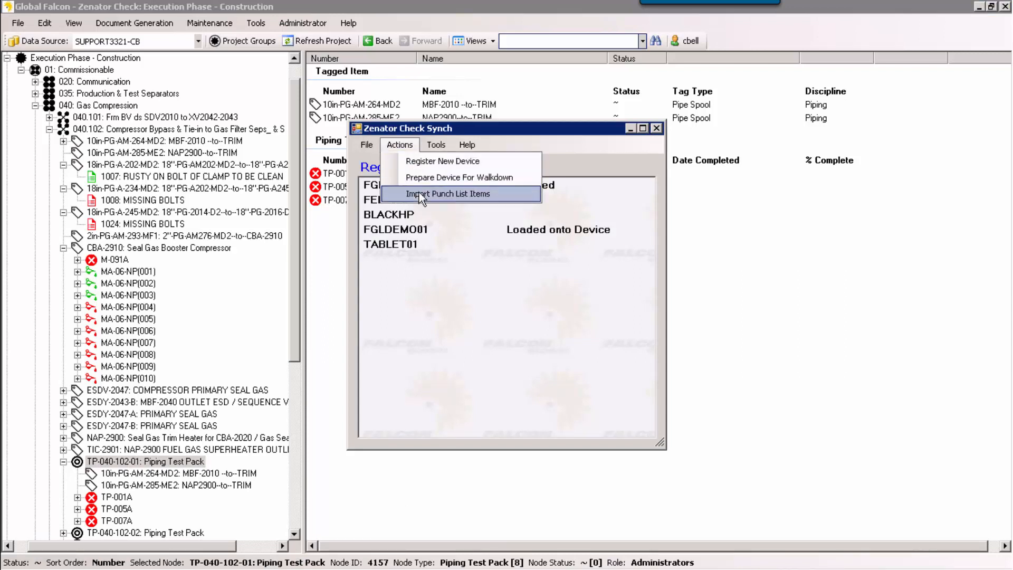
pyautogui.click(419, 193)
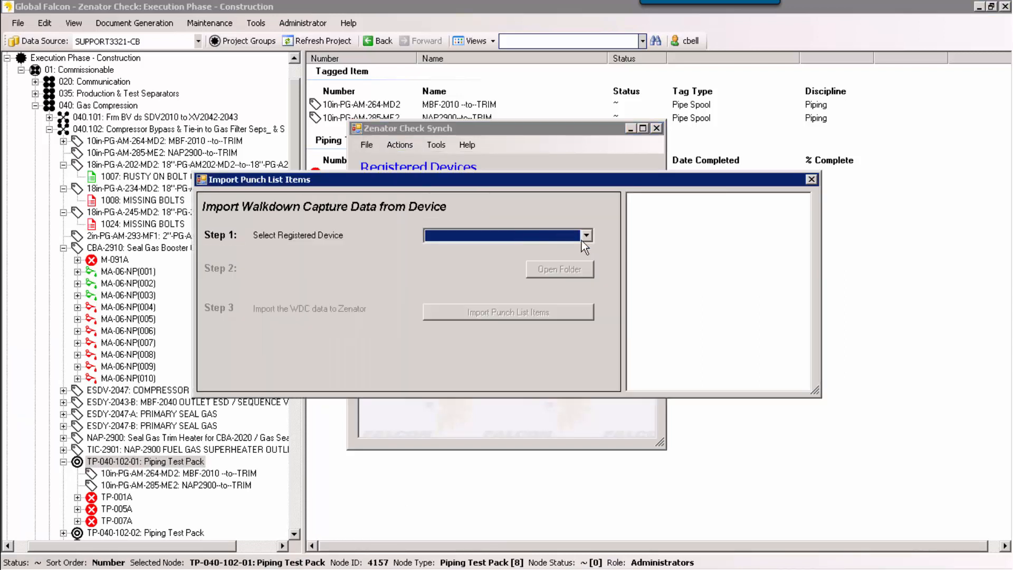
pyautogui.click(586, 236)
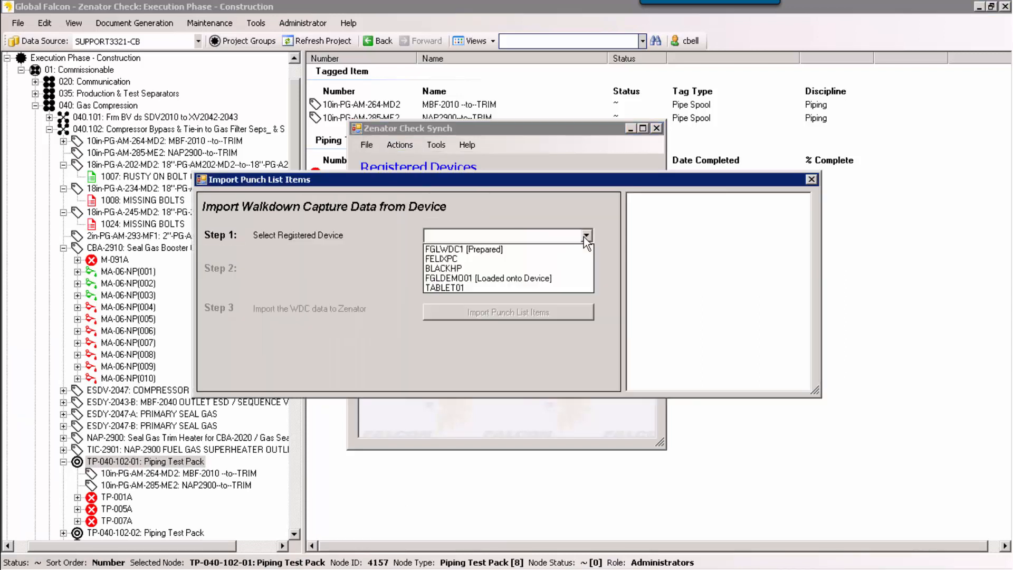
pyautogui.click(514, 279)
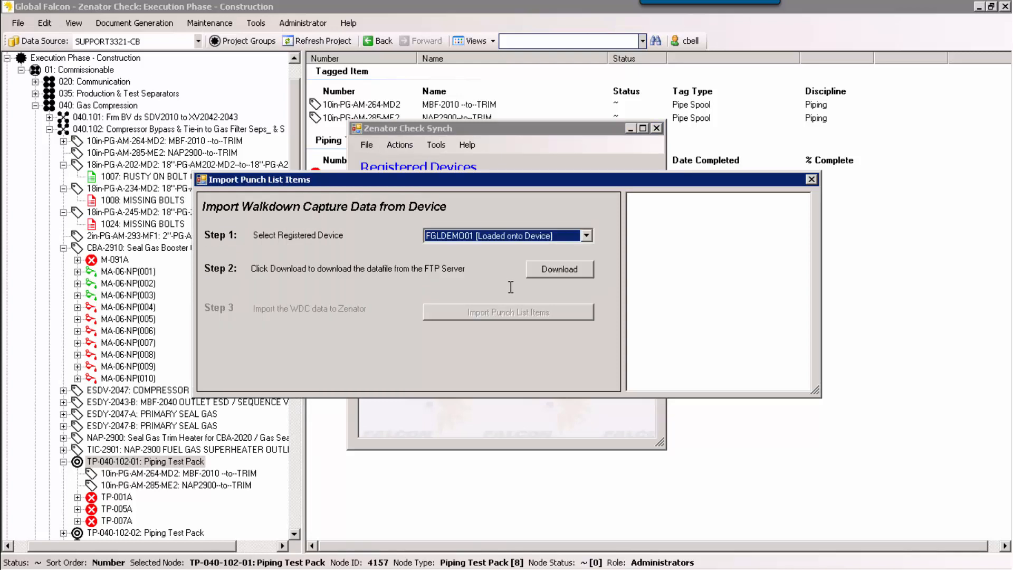
# Step: Download the device's data file from the FTP server and import its punch list items into Zenator
pyautogui.click(555, 272)
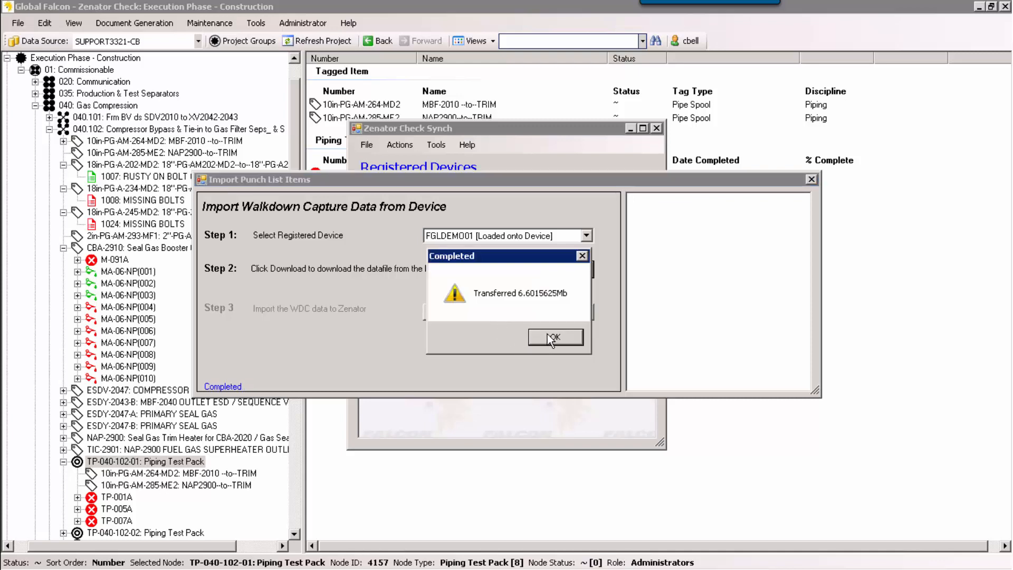
pyautogui.click(547, 334)
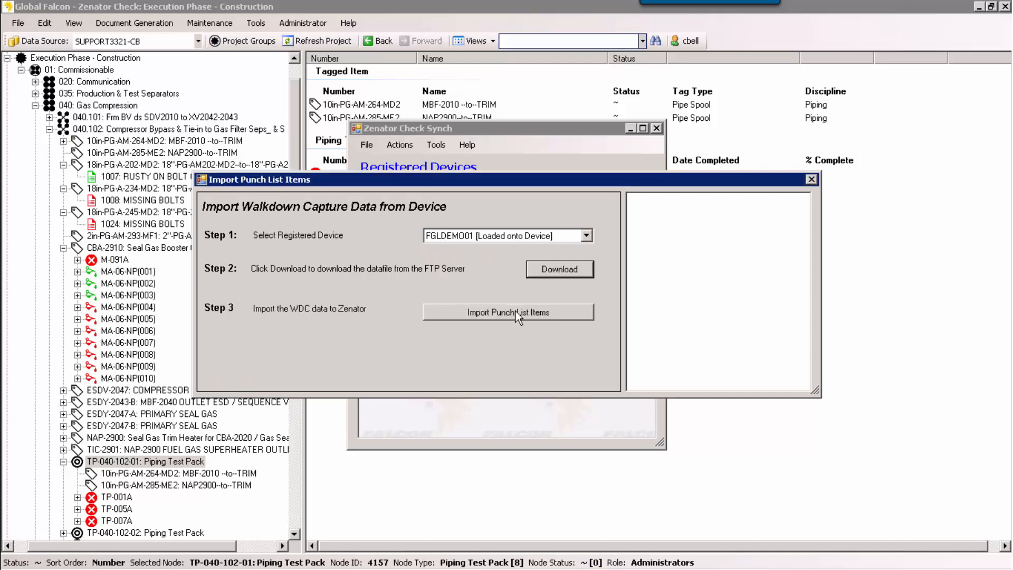
pyautogui.click(516, 311)
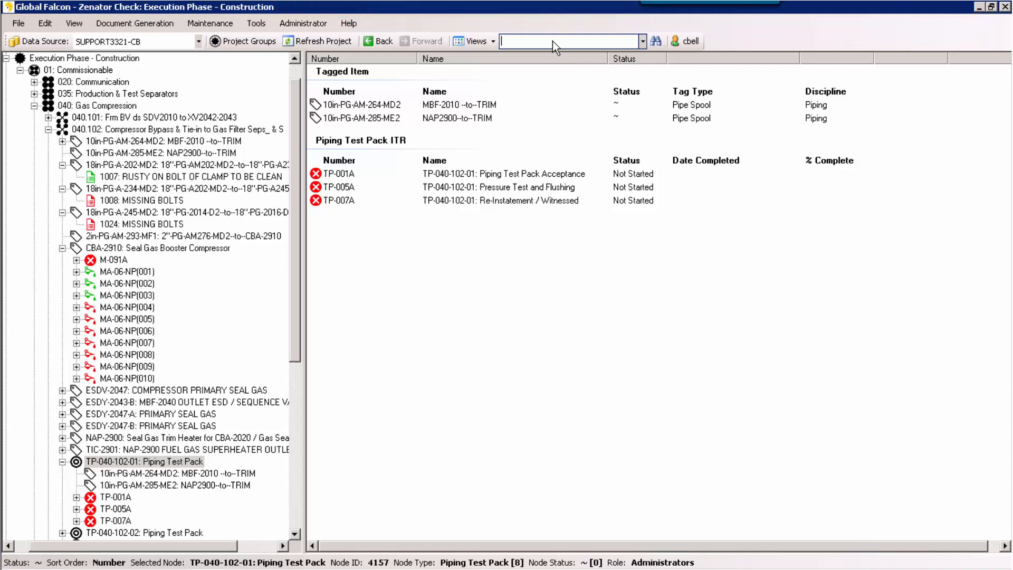
# Step: Find tag C-0215, open its punch list item Missing/Damaged Earthing Component to review the transferred details, and close it
pyautogui.write('C-0215')
pyautogui.press('Return')
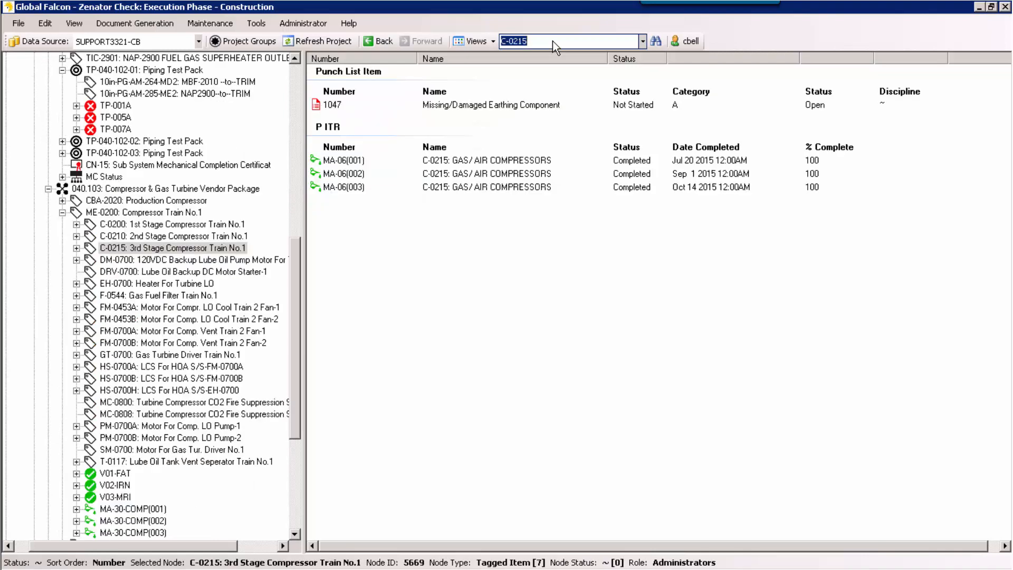
pyautogui.click(80, 249)
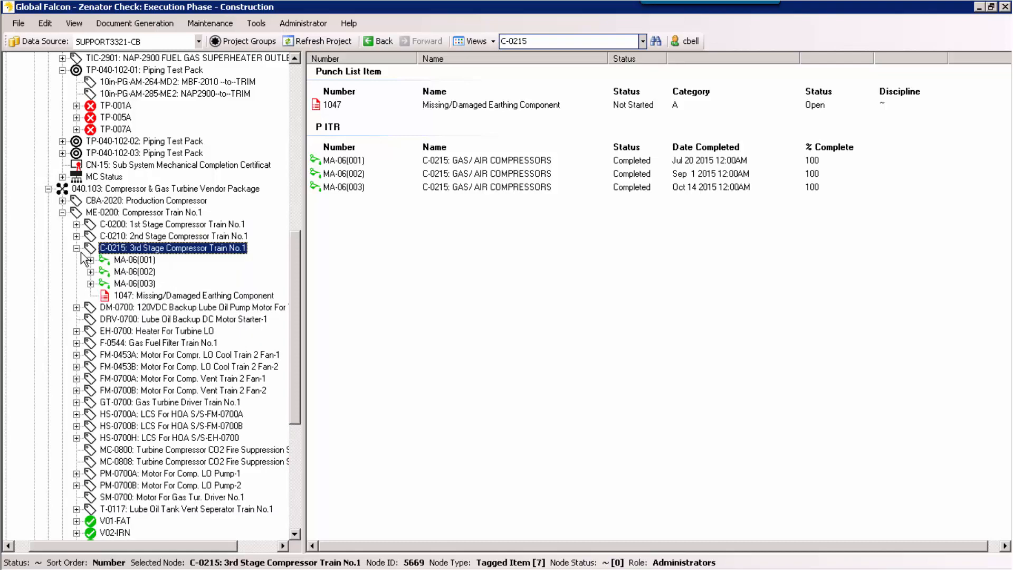
pyautogui.doubleClick(157, 296)
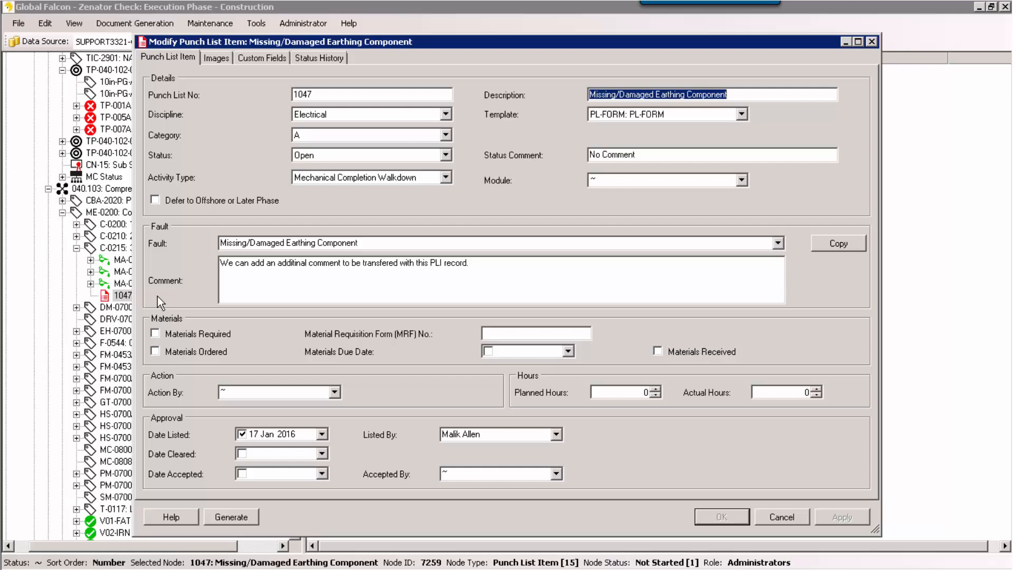
pyautogui.click(873, 41)
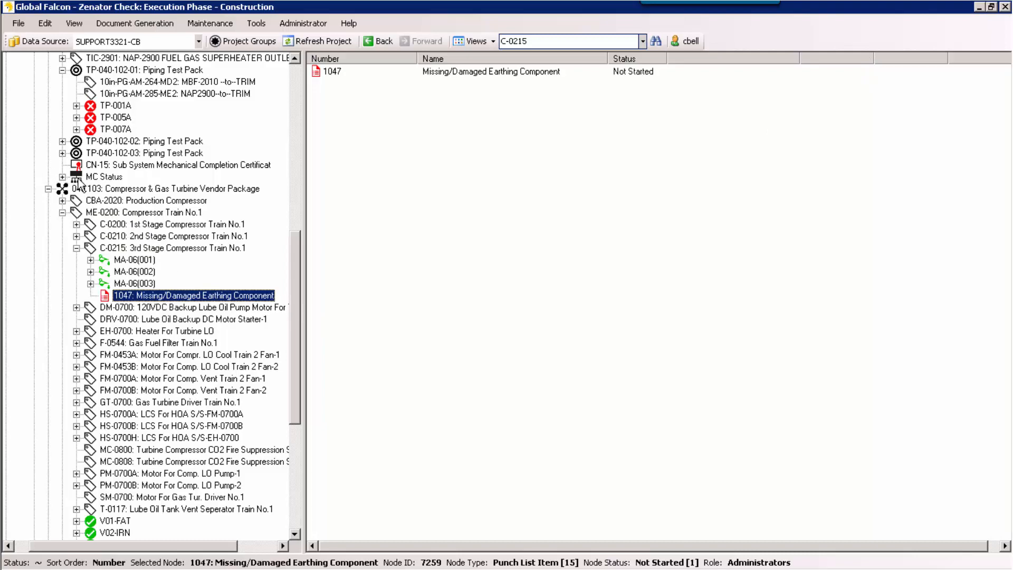
# Step: Inspect the MC Status WBS element of subsystem 040.102, close it without changes, and expand its status activities in the tree
pyautogui.doubleClick(94, 177)
pyautogui.doubleClick(94, 177)
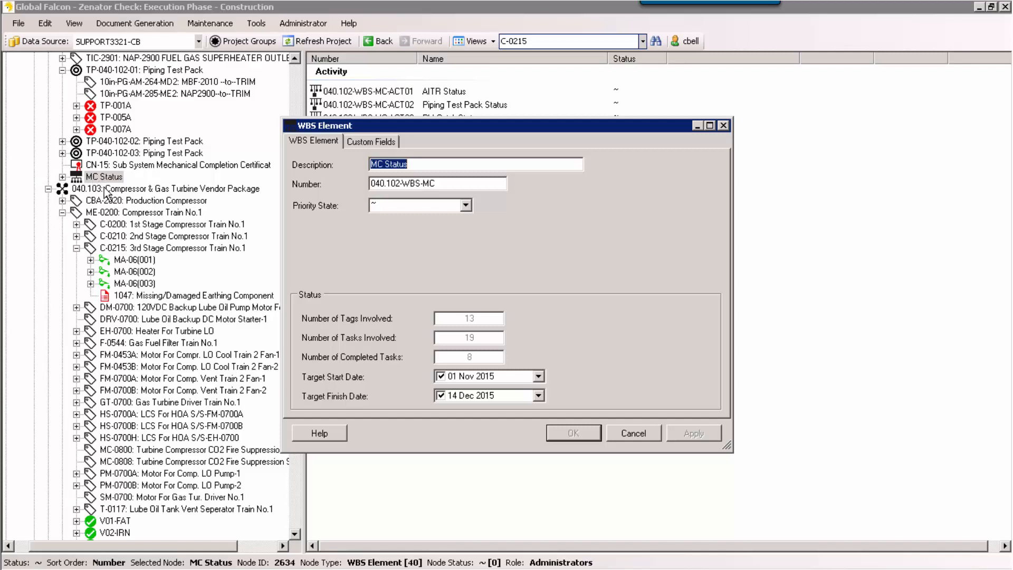
pyautogui.click(632, 433)
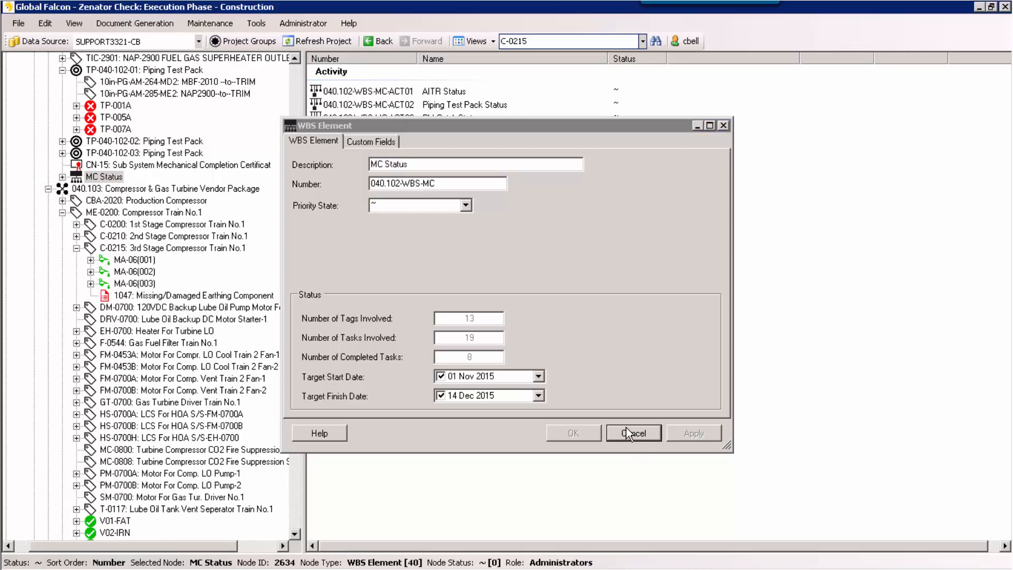
pyautogui.click(63, 177)
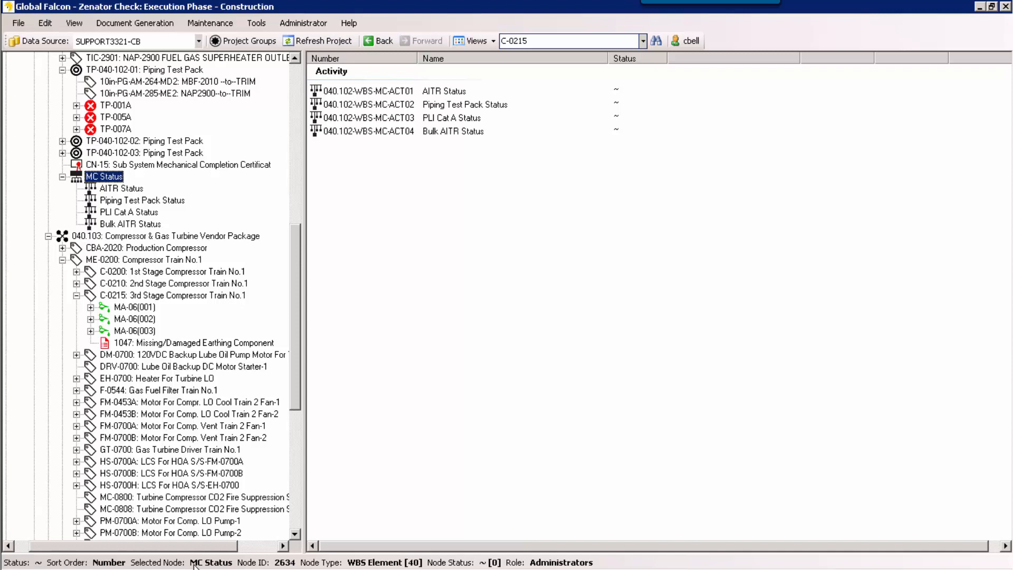
# Step: Switch to Reports Plus and generate the Detail ITR List report with all filter options selected
pyautogui.moveTo(238, 569)
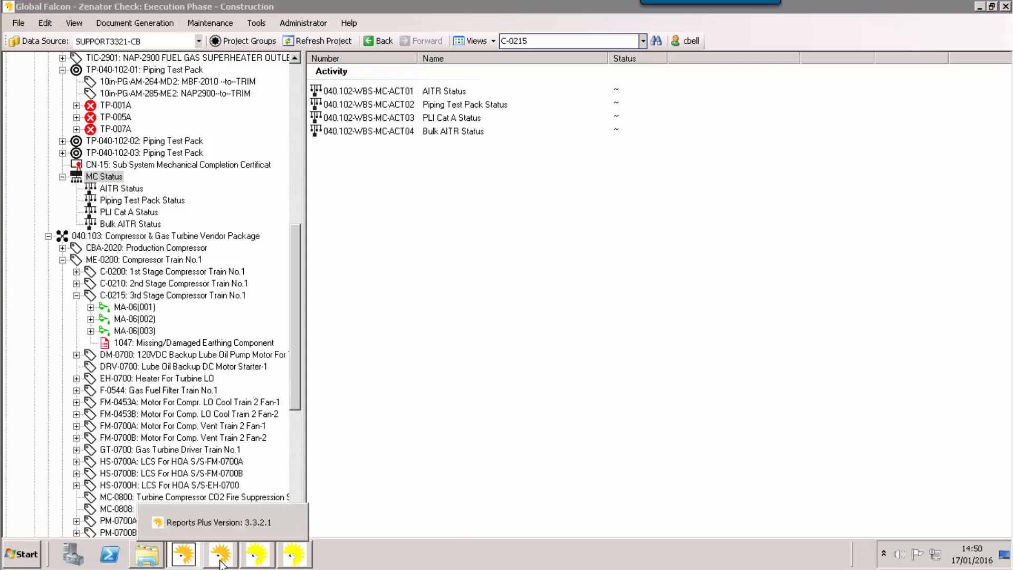
pyautogui.click(222, 563)
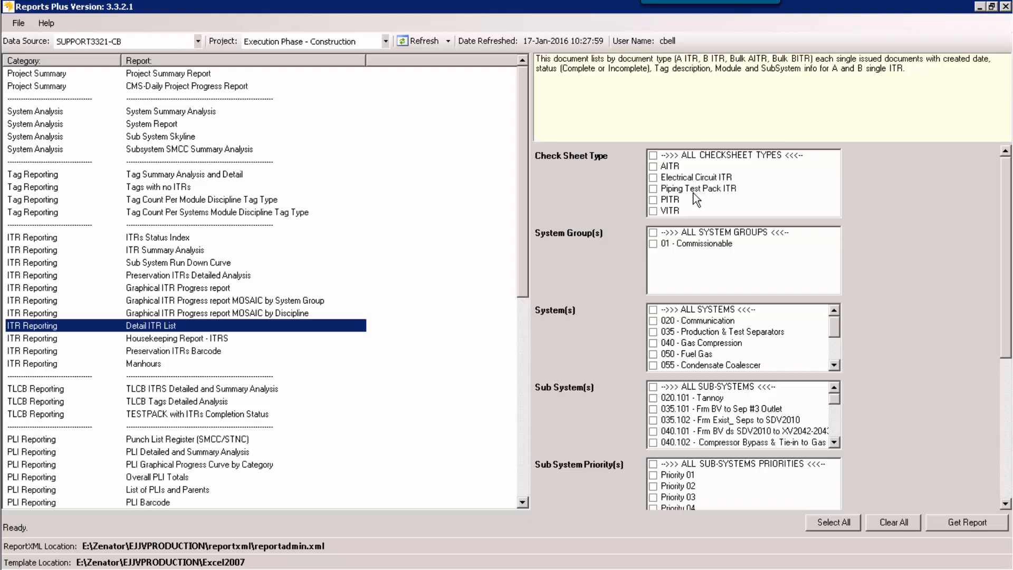
pyautogui.click(824, 528)
pyautogui.click(943, 524)
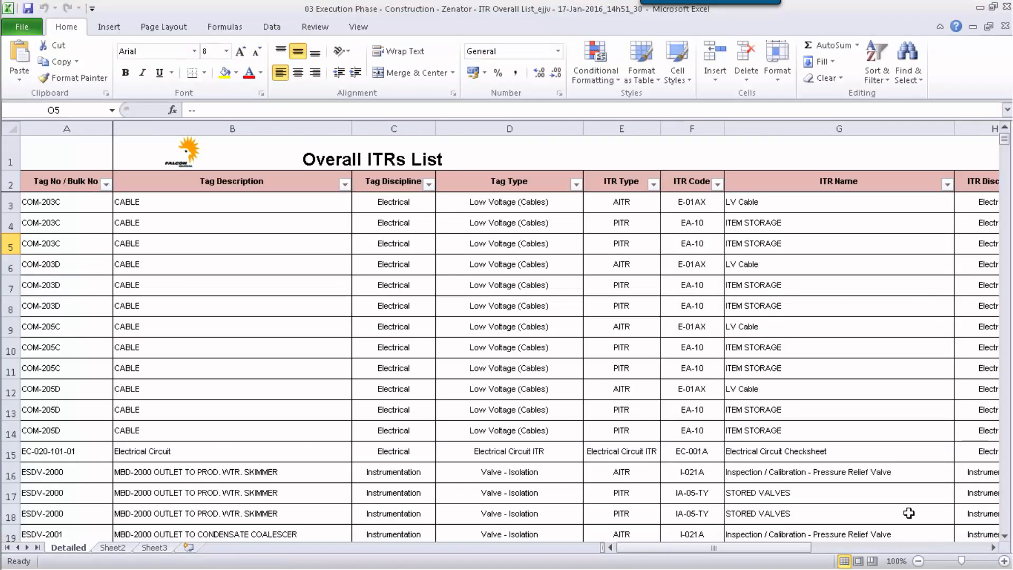
# Step: Filter the ITR Type column to AITR, Electrical Circuit ITR and Piping Test Pack ITR, and close the workbook without saving
pyautogui.click(654, 185)
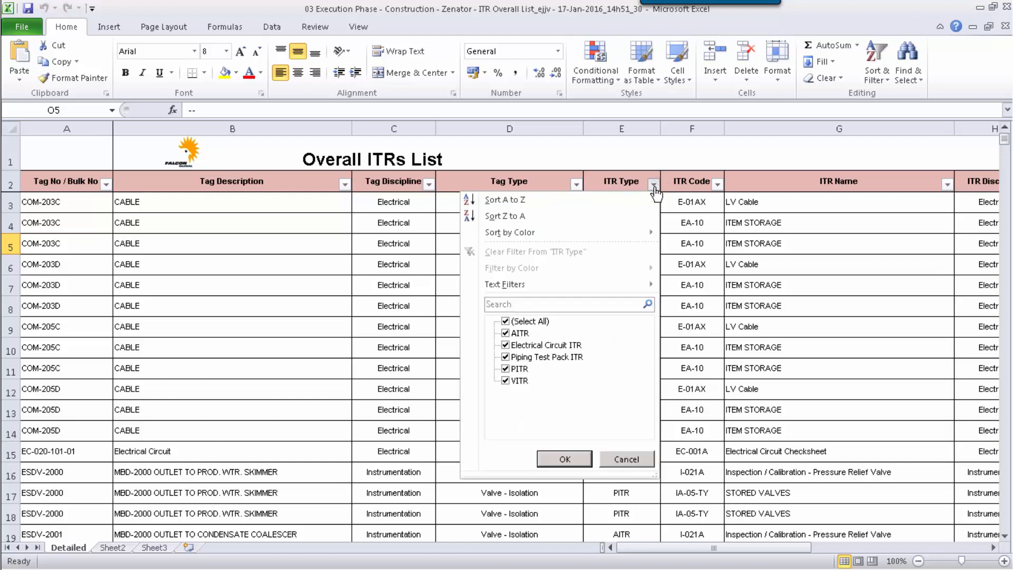
pyautogui.click(506, 321)
pyautogui.click(506, 333)
pyautogui.click(506, 346)
pyautogui.click(506, 357)
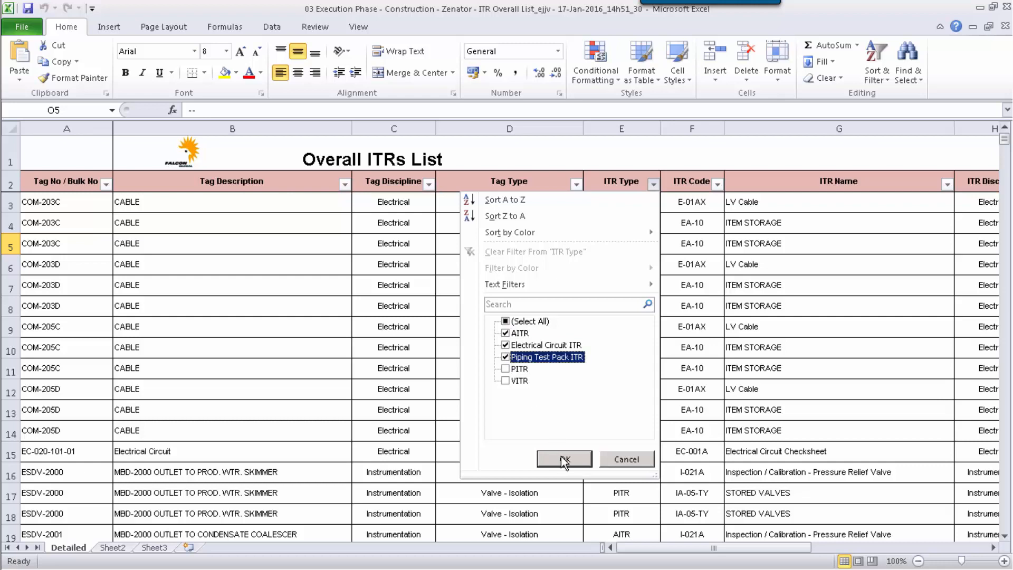
pyautogui.click(562, 458)
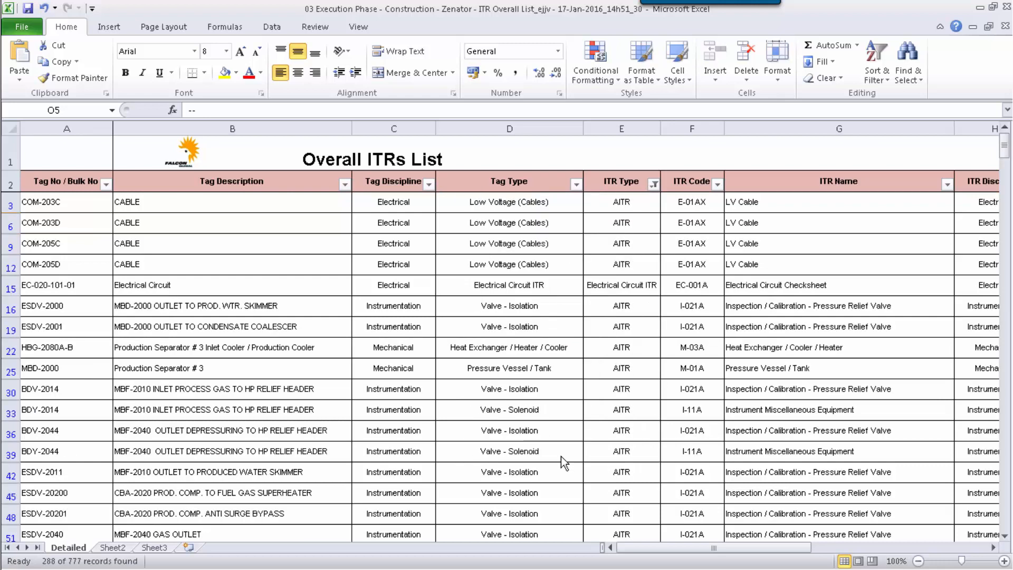
pyautogui.click(1007, 8)
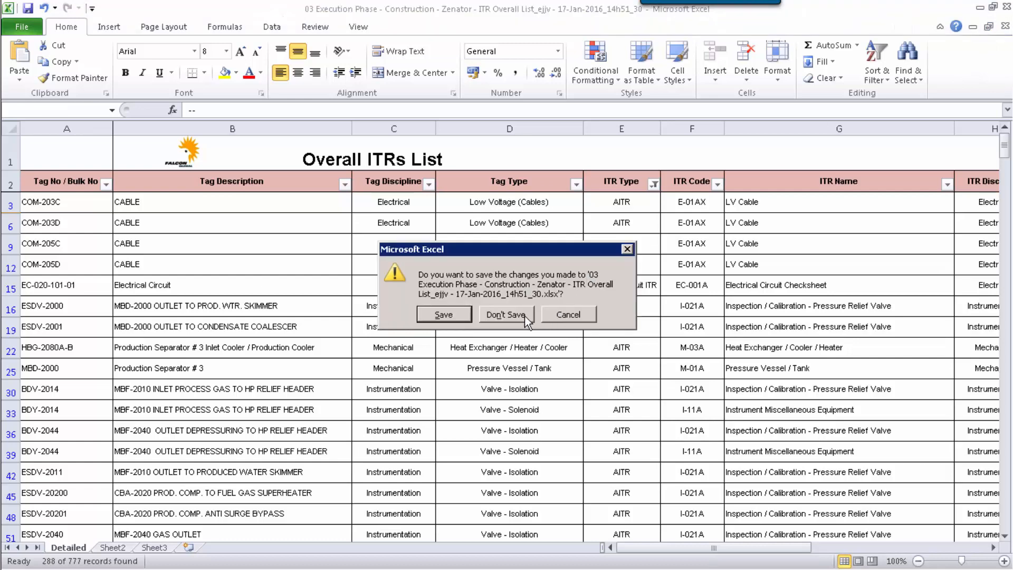
pyautogui.click(525, 316)
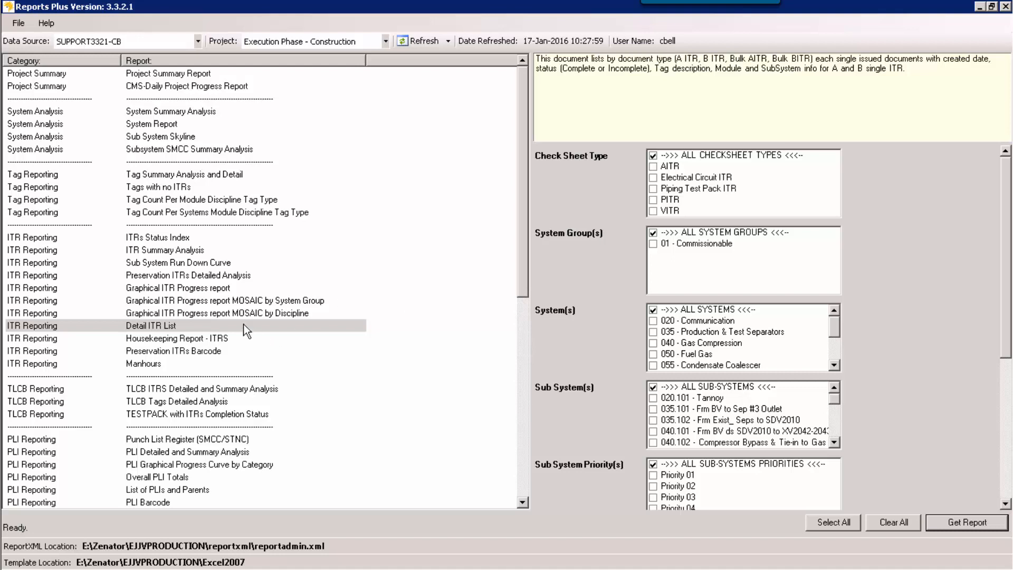
# Step: Generate the ITR Summary Analysis report with all filter options selected
pyautogui.click(186, 251)
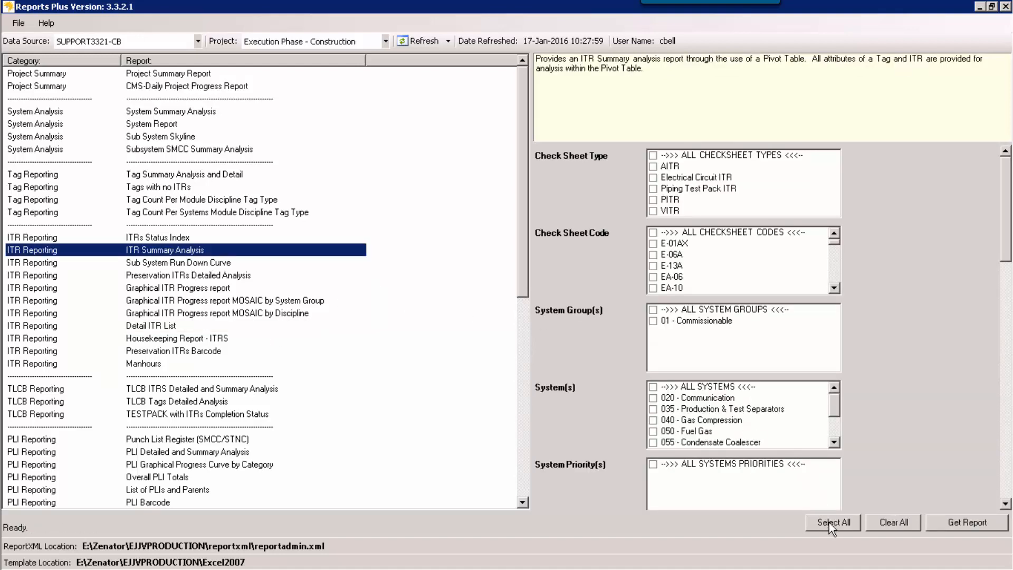
pyautogui.click(831, 524)
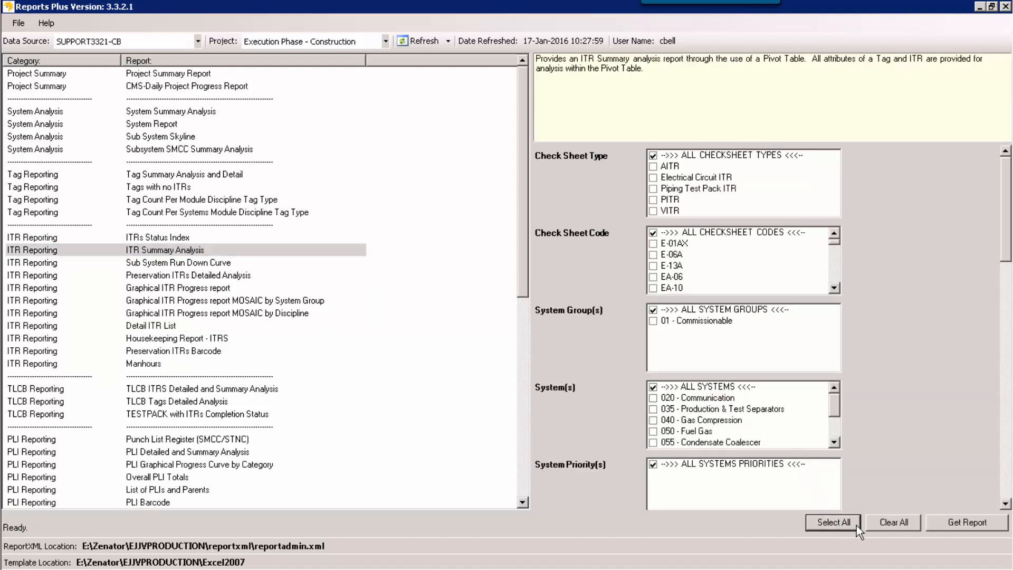
pyautogui.click(953, 524)
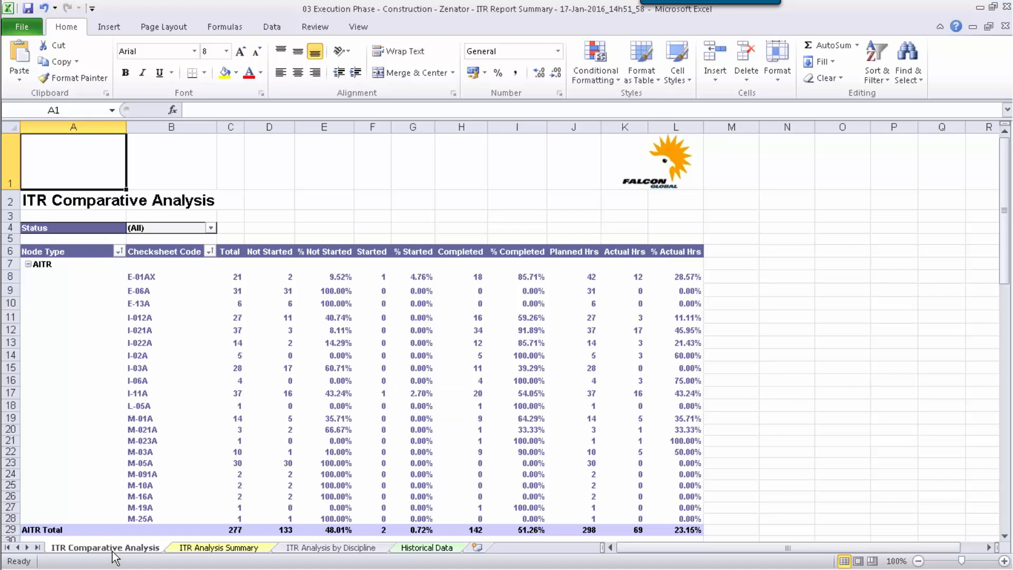
# Step: Review the ITR Analysis Summary and ITR Analysis by Discipline sheets, and close the workbook without saving
pyautogui.click(195, 549)
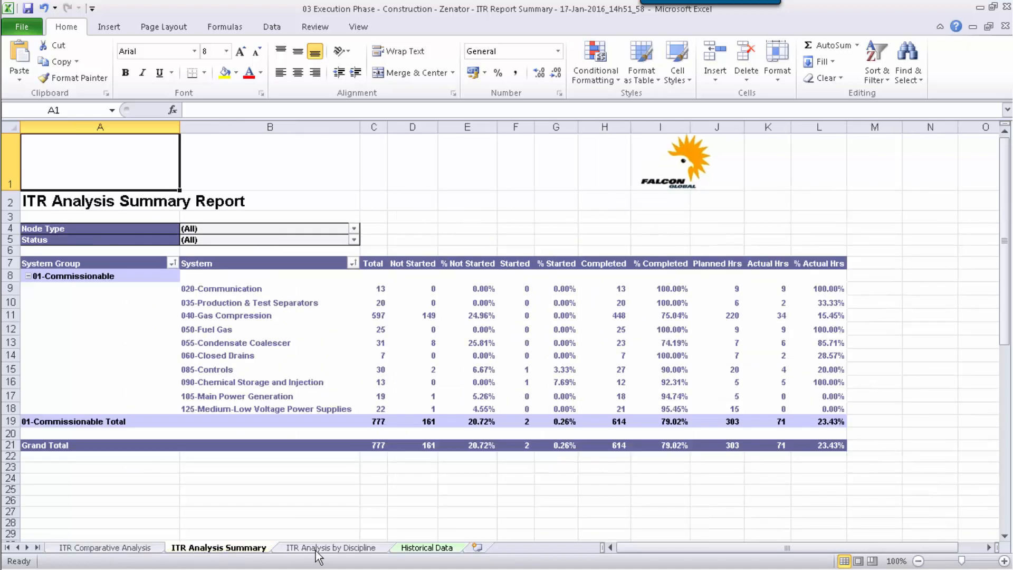
pyautogui.click(321, 549)
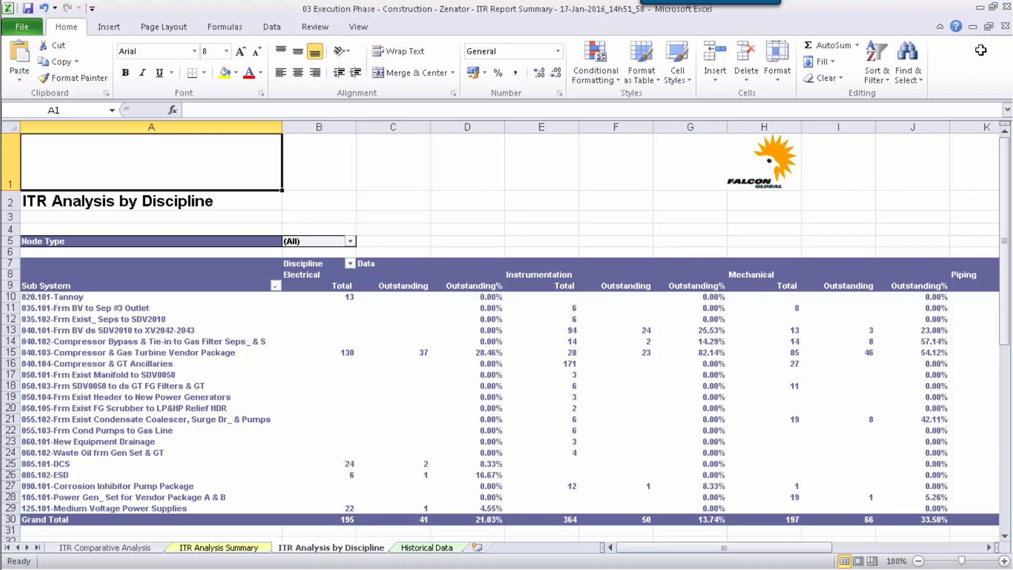
pyautogui.click(1007, 8)
pyautogui.click(507, 315)
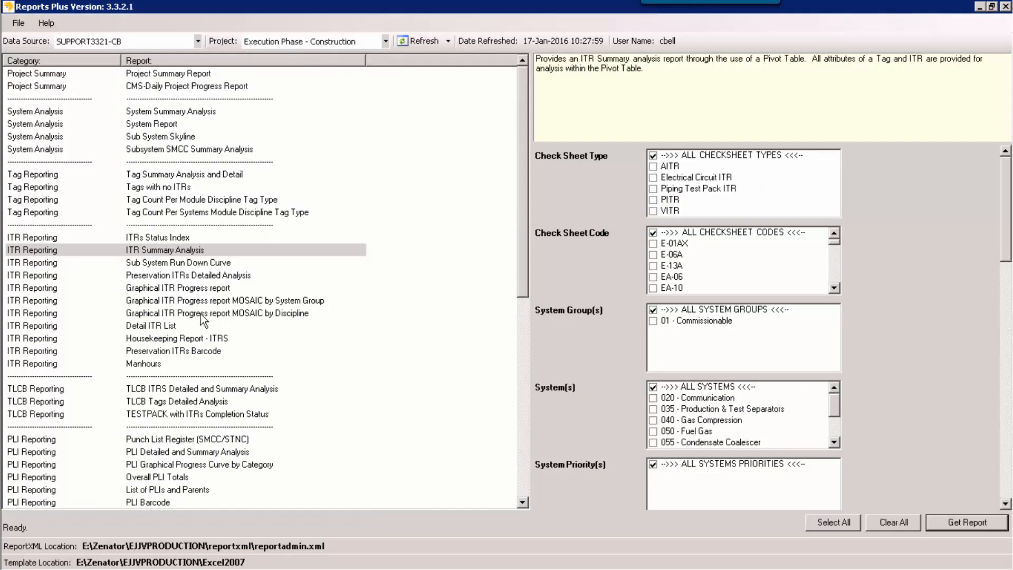
# Step: Generate the Sub System Run Down Curve report with report type MC and all filter options selected
pyautogui.click(180, 262)
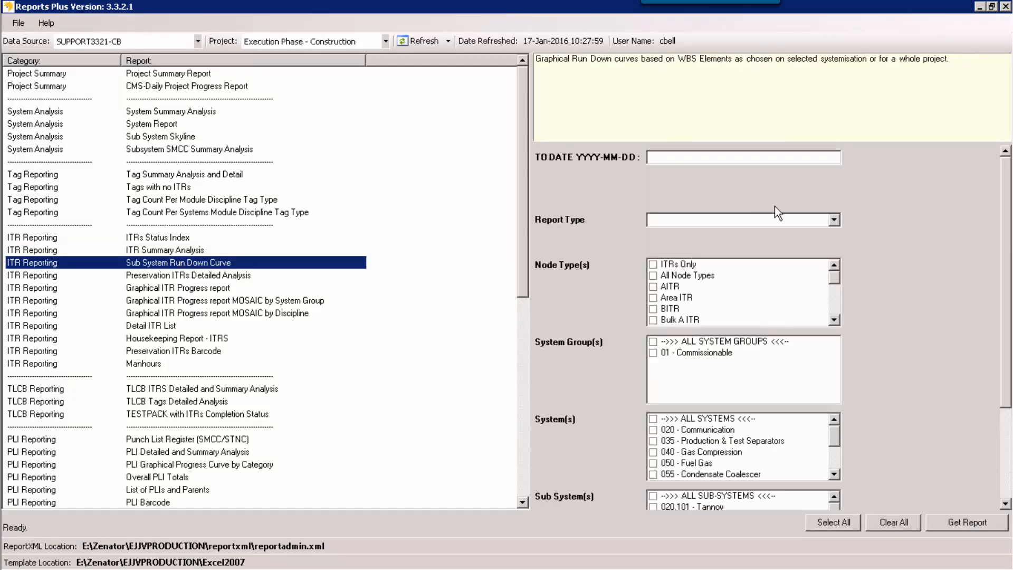
pyautogui.click(831, 217)
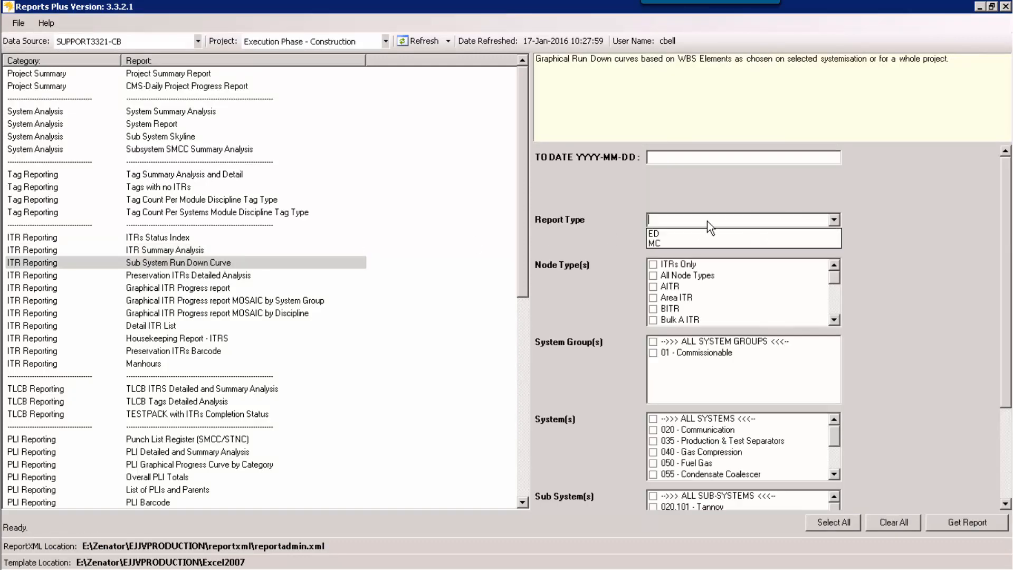
pyautogui.click(665, 243)
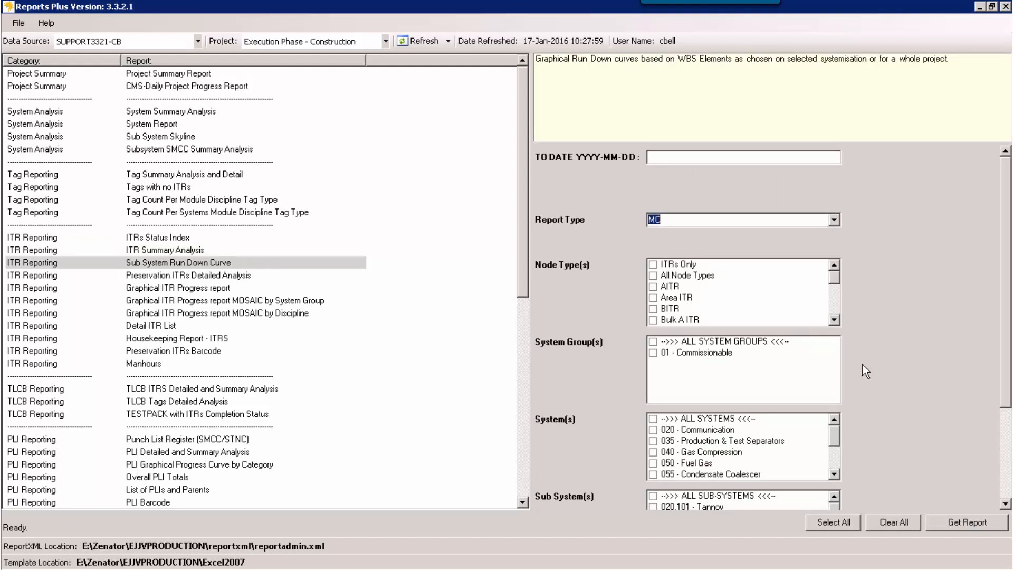
pyautogui.click(814, 521)
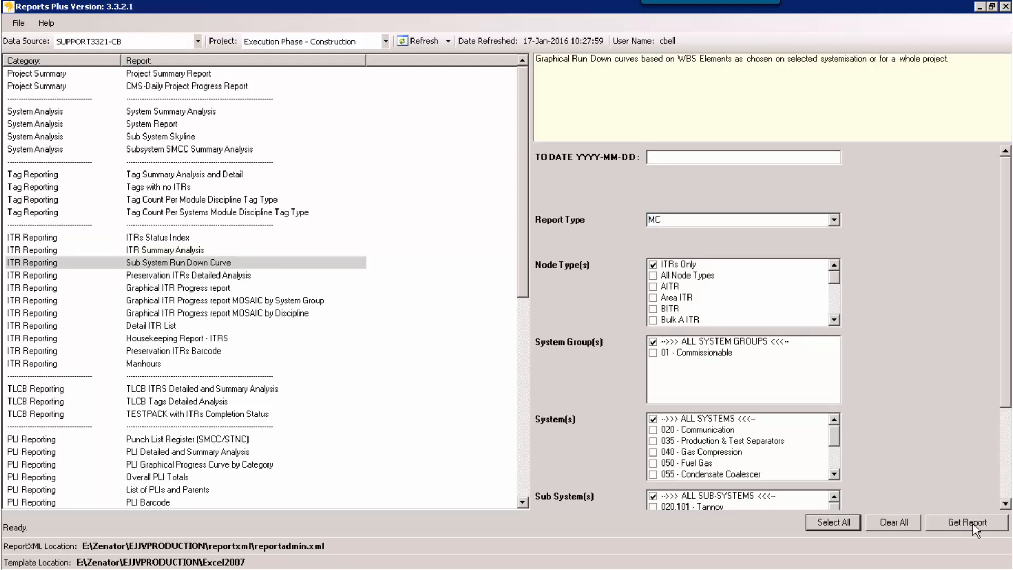
pyautogui.click(971, 523)
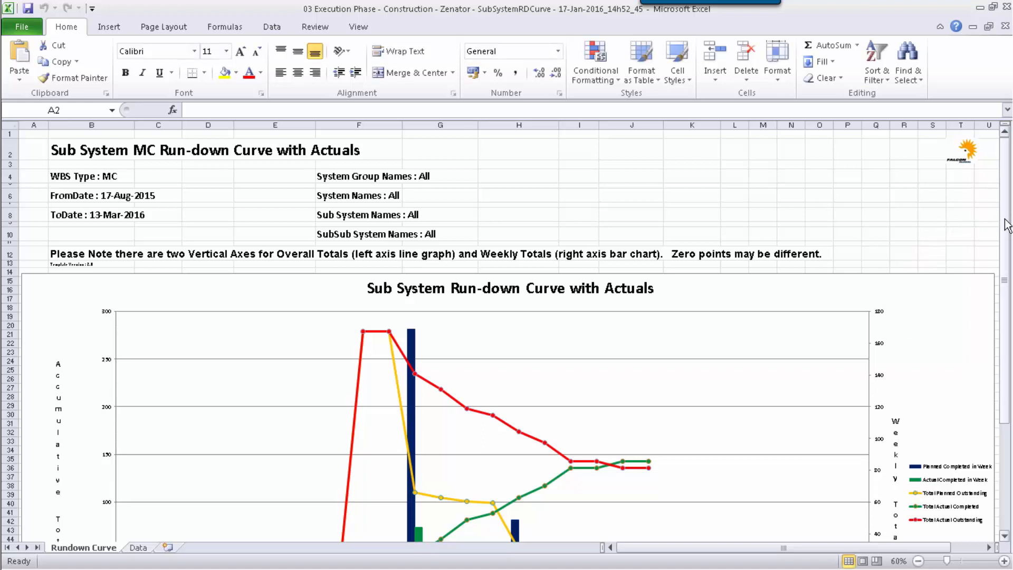
# Step: Review the Sub System Run-down Curve with Actuals chart, and close the workbook without saving
pyautogui.moveTo(1005, 219); pyautogui.dragTo(1004, 270)
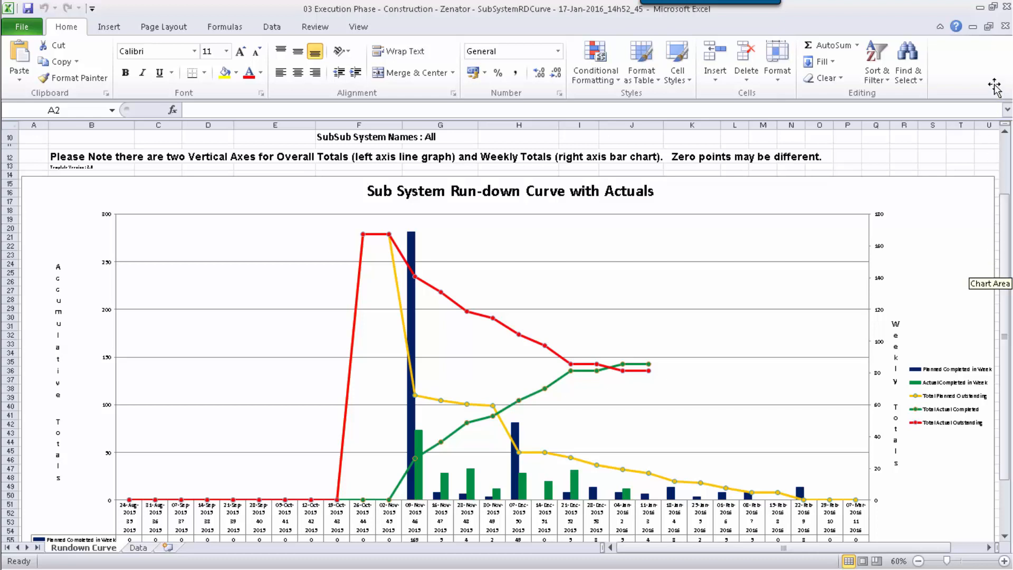
pyautogui.click(1007, 7)
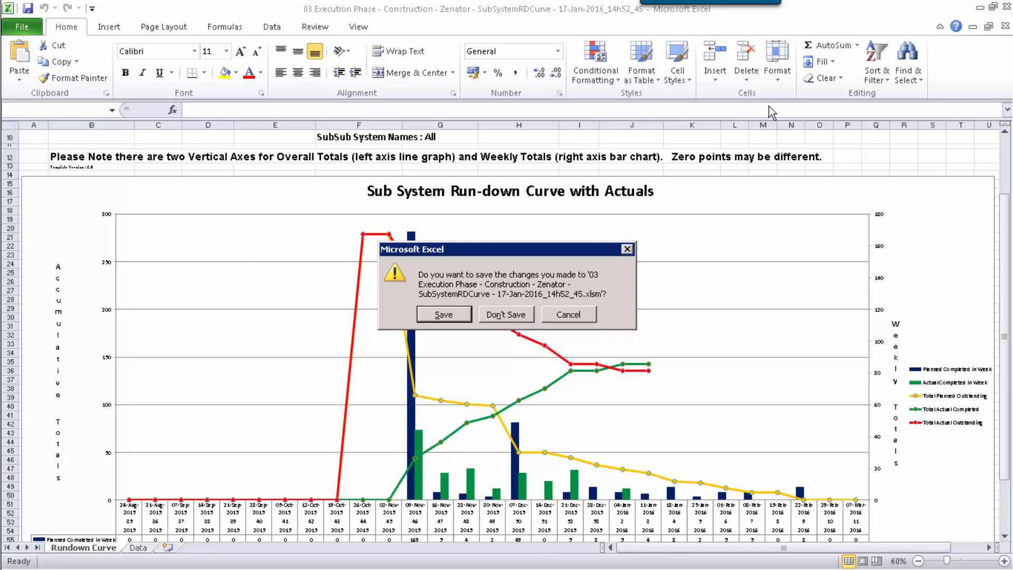
pyautogui.click(517, 316)
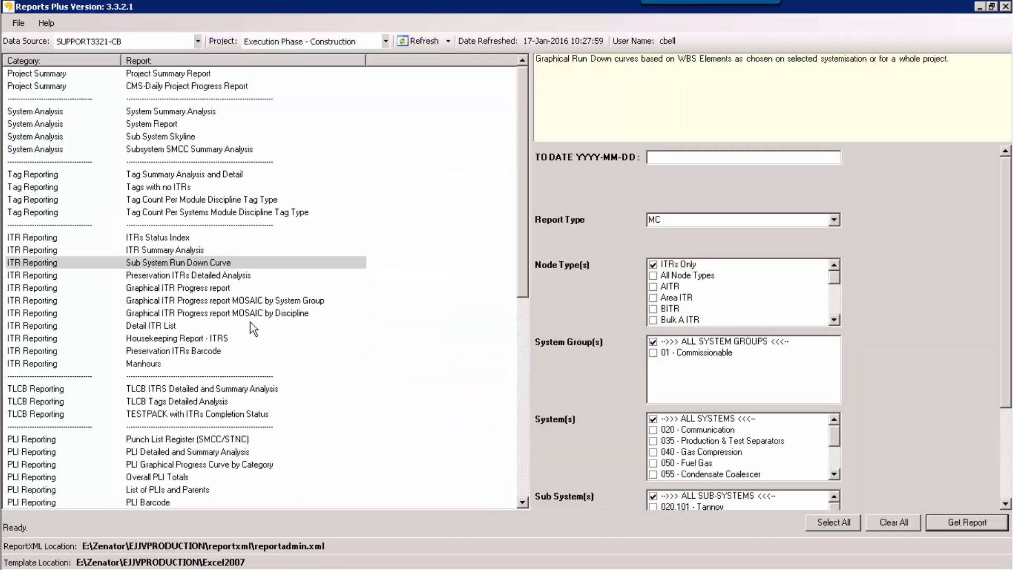
# Step: Set up the Sub System Skyline report with report type MC and all system groups, systems and sub-systems selected
pyautogui.click(155, 137)
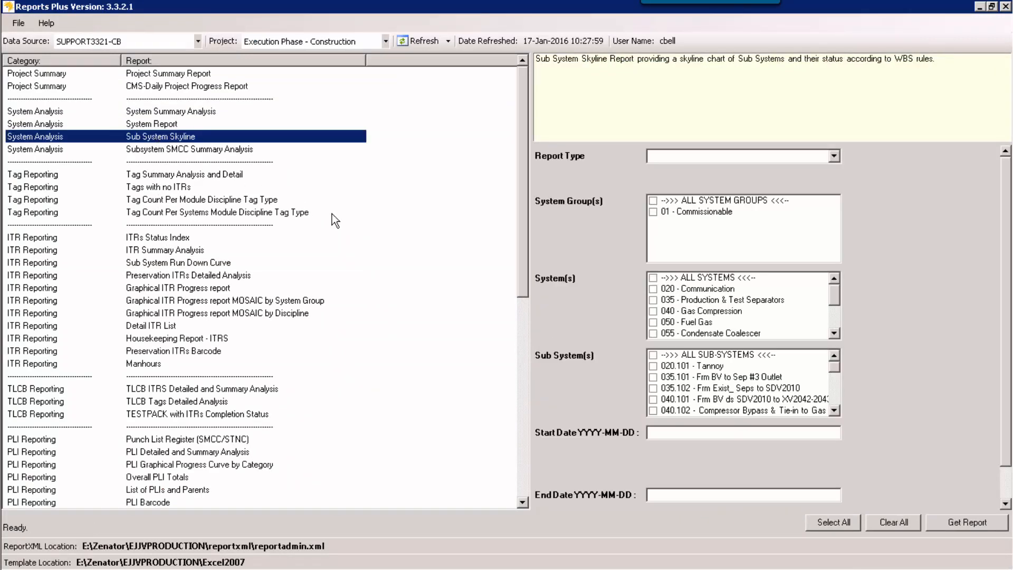
pyautogui.click(834, 156)
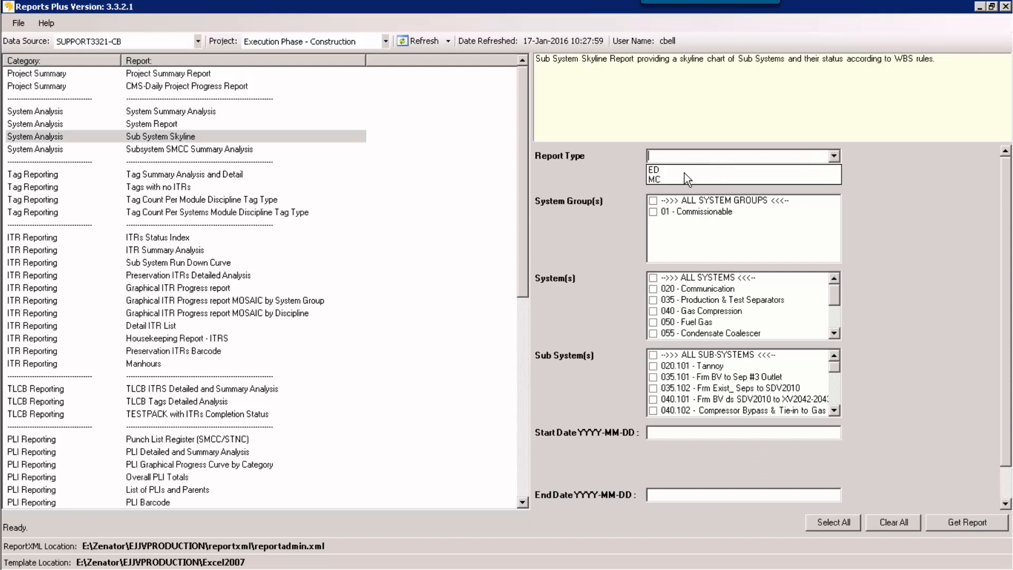
pyautogui.click(682, 178)
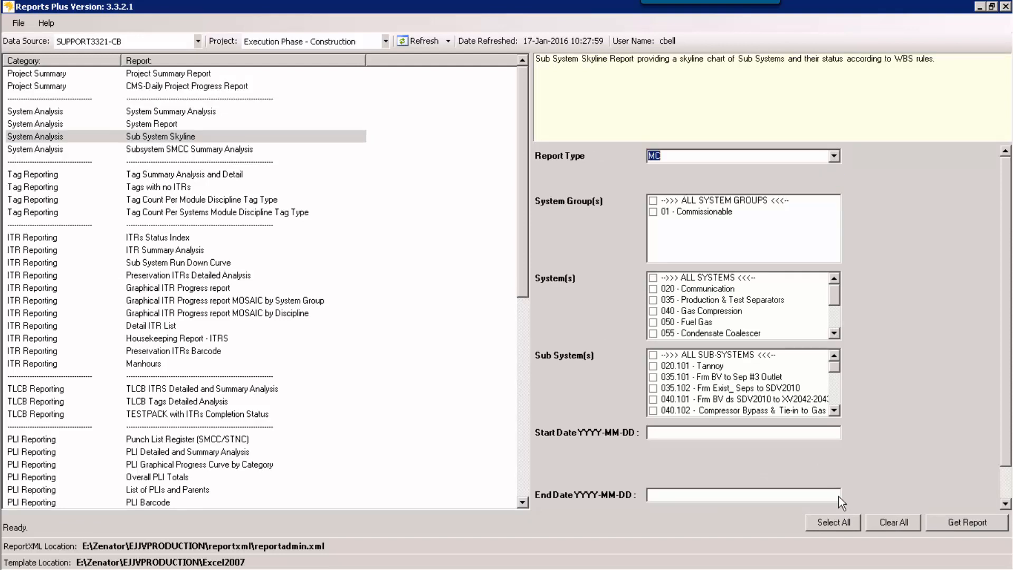
pyautogui.click(848, 522)
pyautogui.click(939, 521)
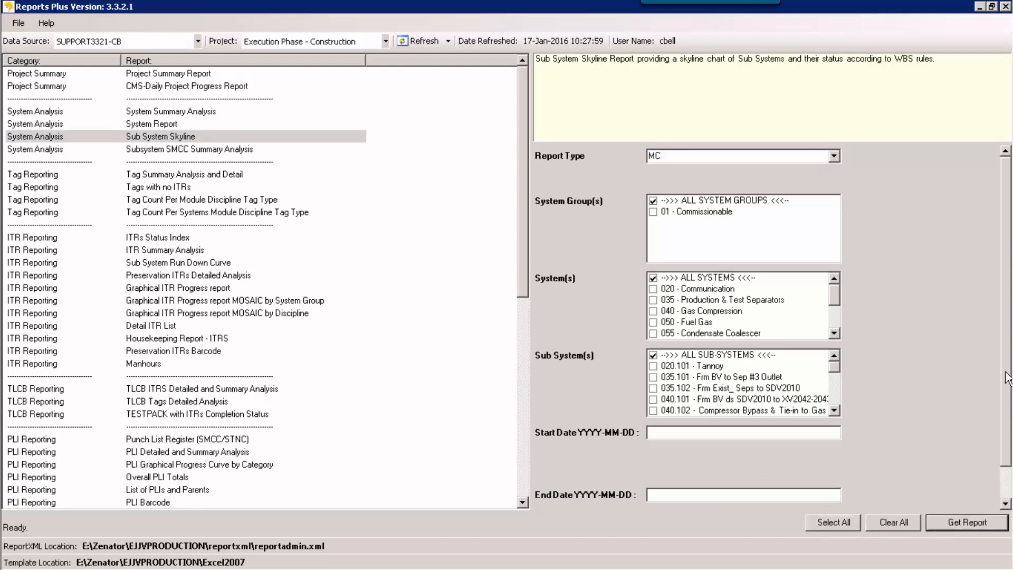
# Step: Generate the Sub System Skyline report with start date 2015-11-01, and close the resulting workbook
pyautogui.scroll(-1, 729, 460)
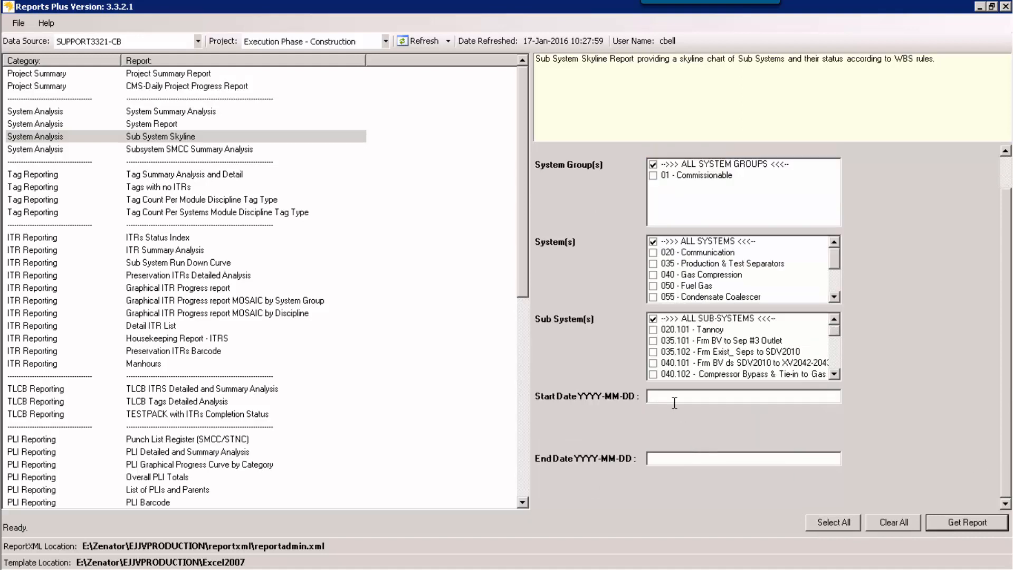
pyautogui.click(674, 397)
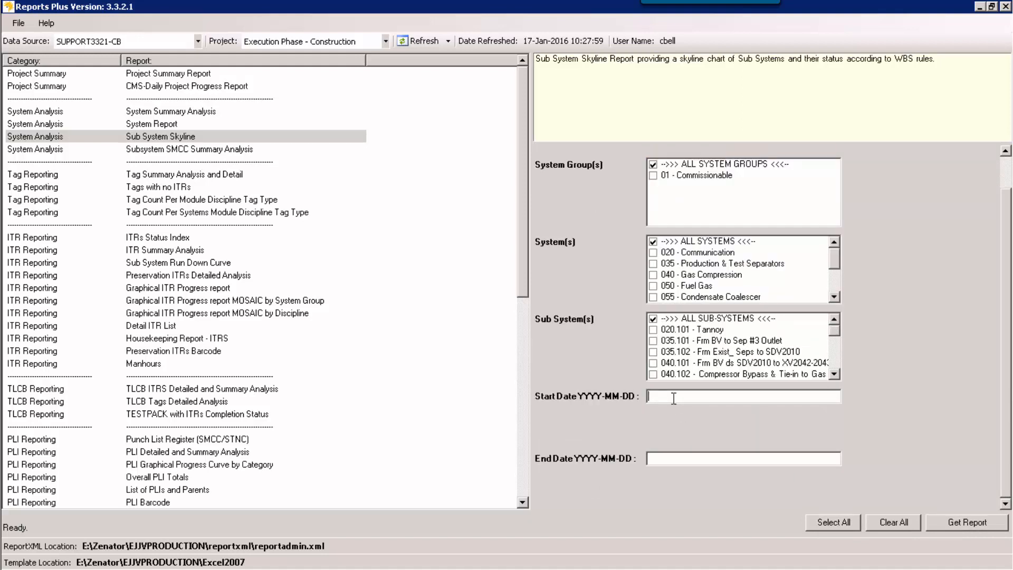
pyautogui.write('2015-11-01')
pyautogui.click(970, 525)
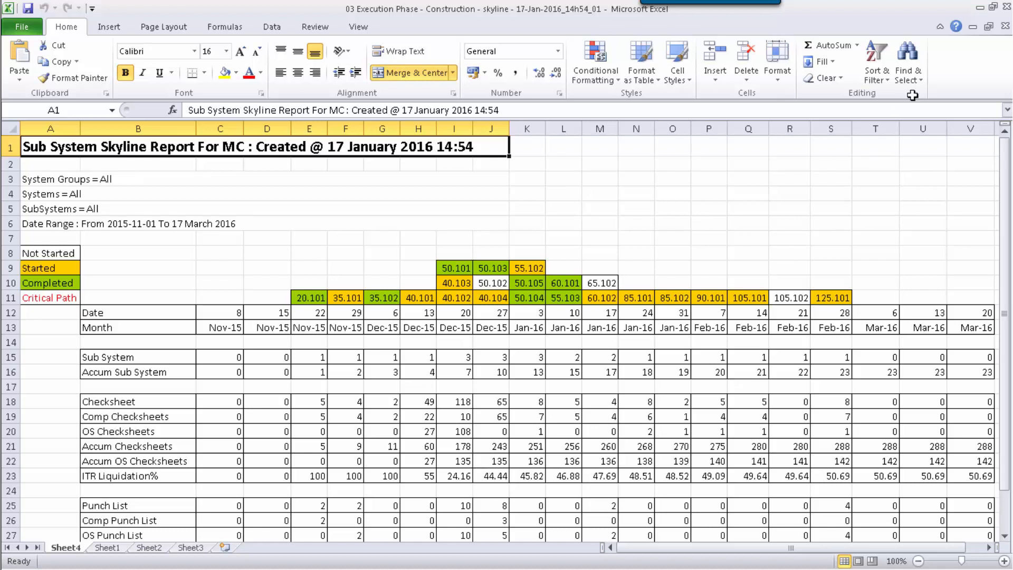
pyautogui.click(1007, 9)
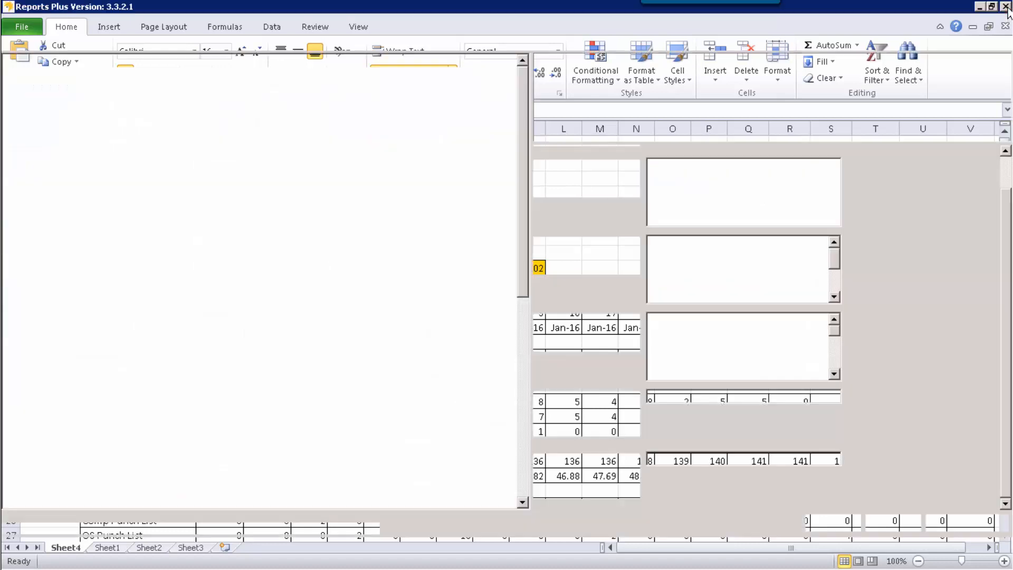